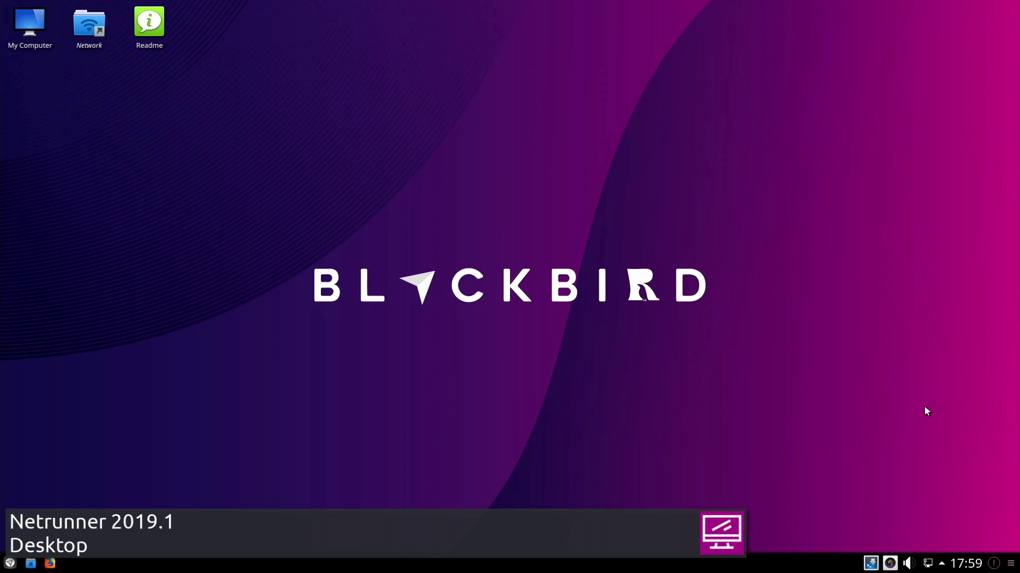
View the notification history and the clock's monthly calendar, closing each one.
{"action": "left_click", "coordinate": [994, 564]}
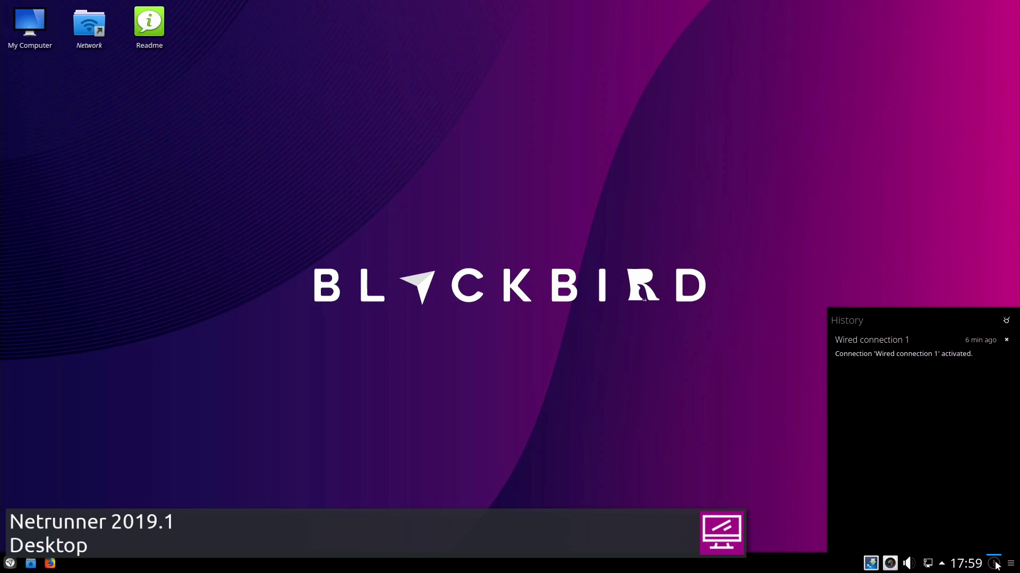
{"action": "left_click", "coordinate": [994, 563]}
{"action": "left_click", "coordinate": [966, 564]}
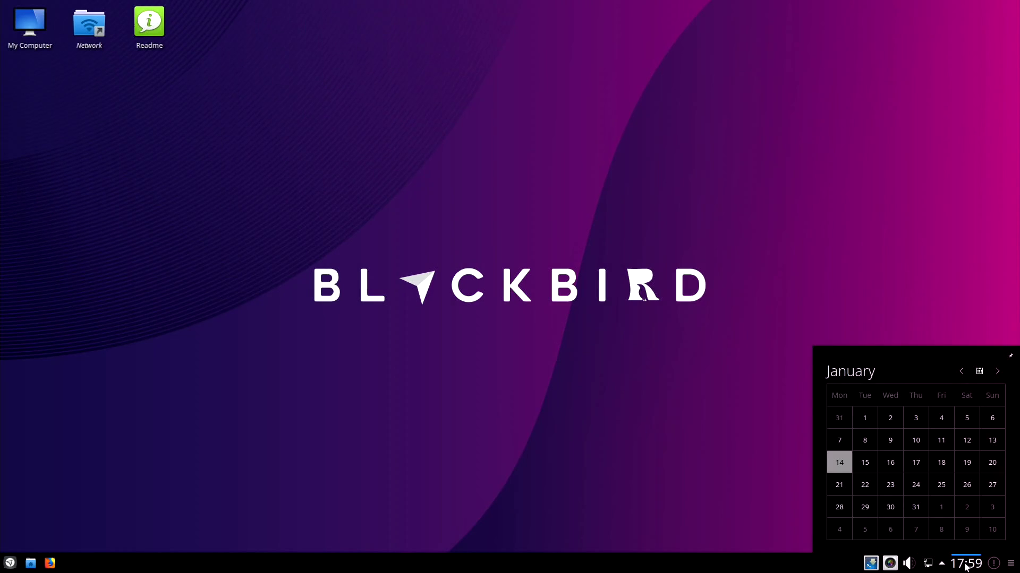
{"action": "left_click", "coordinate": [966, 565]}
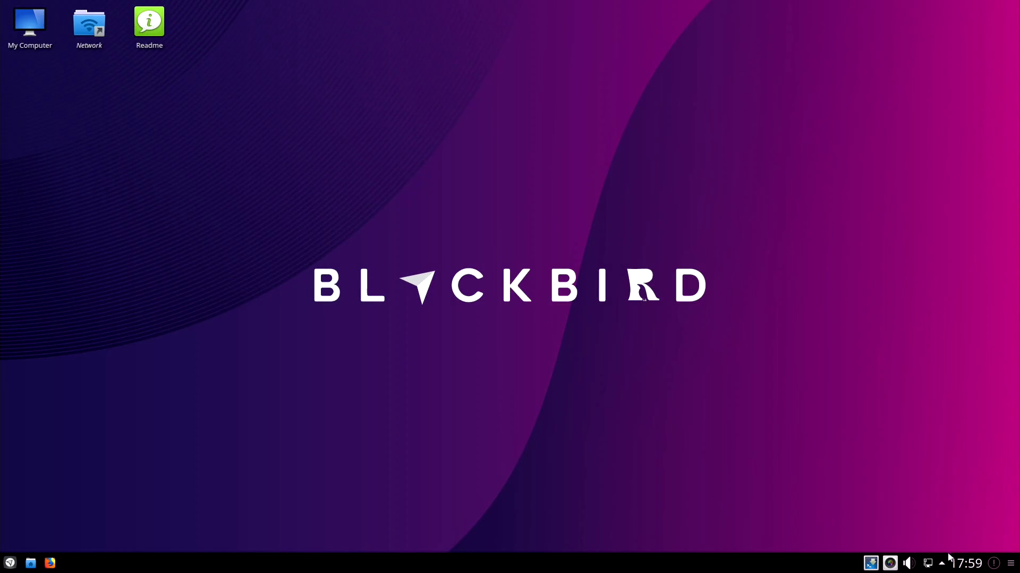
View the hidden Status & Notifications entries and the active network connections, closing each list.
{"action": "left_click", "coordinate": [942, 565]}
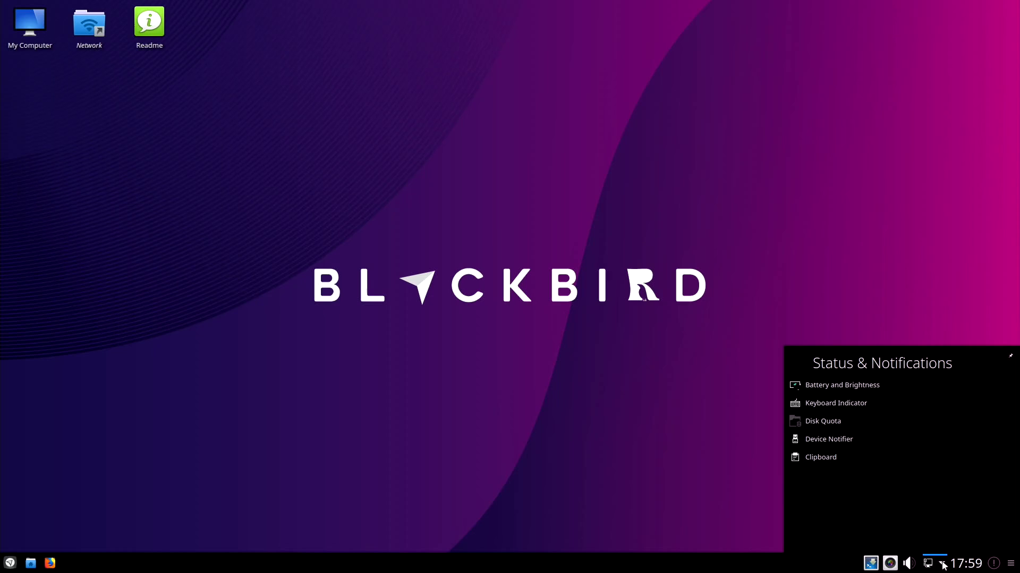
{"action": "left_click", "coordinate": [942, 565]}
{"action": "left_click", "coordinate": [928, 563]}
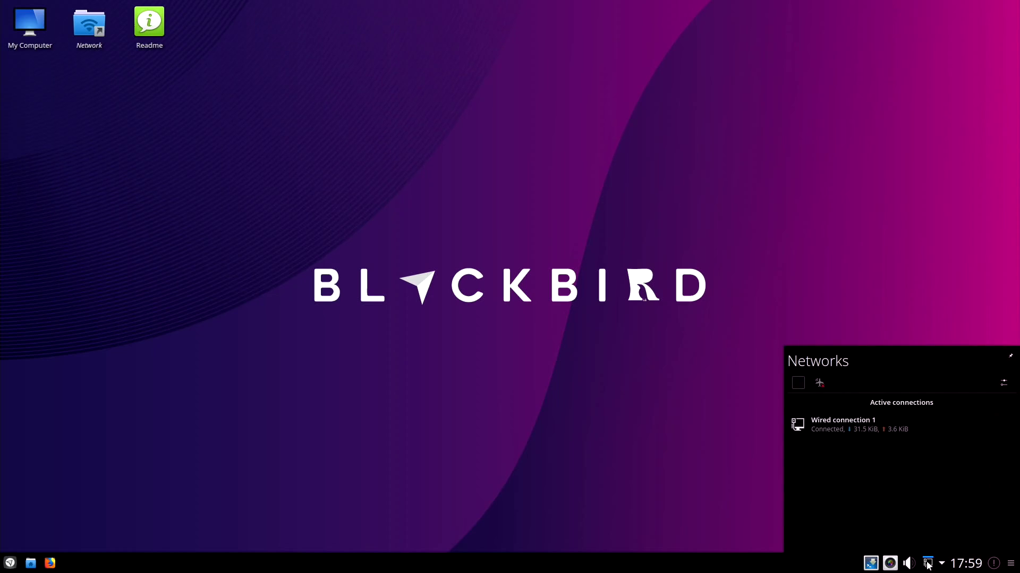
{"action": "left_click", "coordinate": [928, 564]}
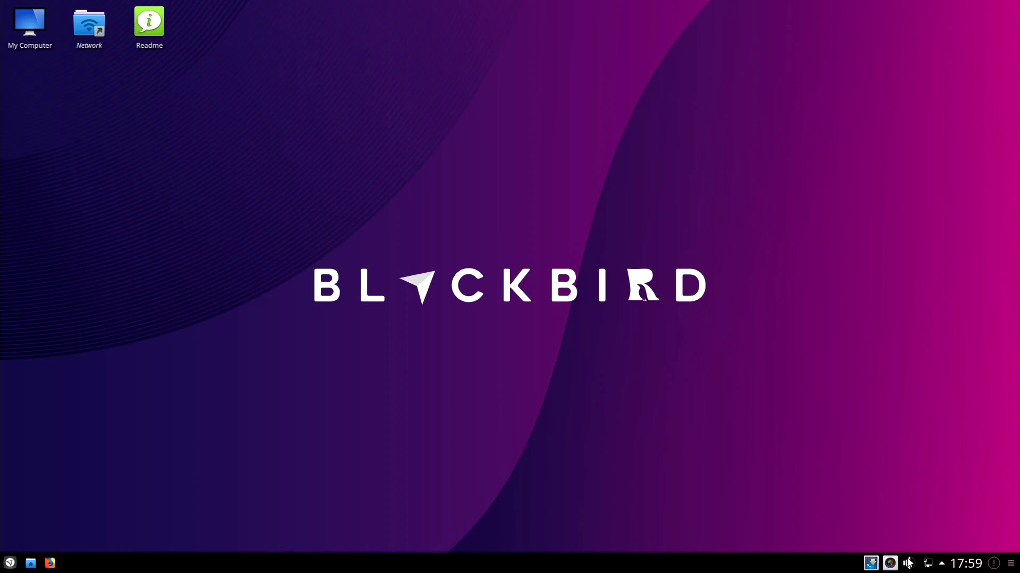
Raise the speaker volume to 48 and close the volume mixer.
{"action": "left_click", "coordinate": [908, 564]}
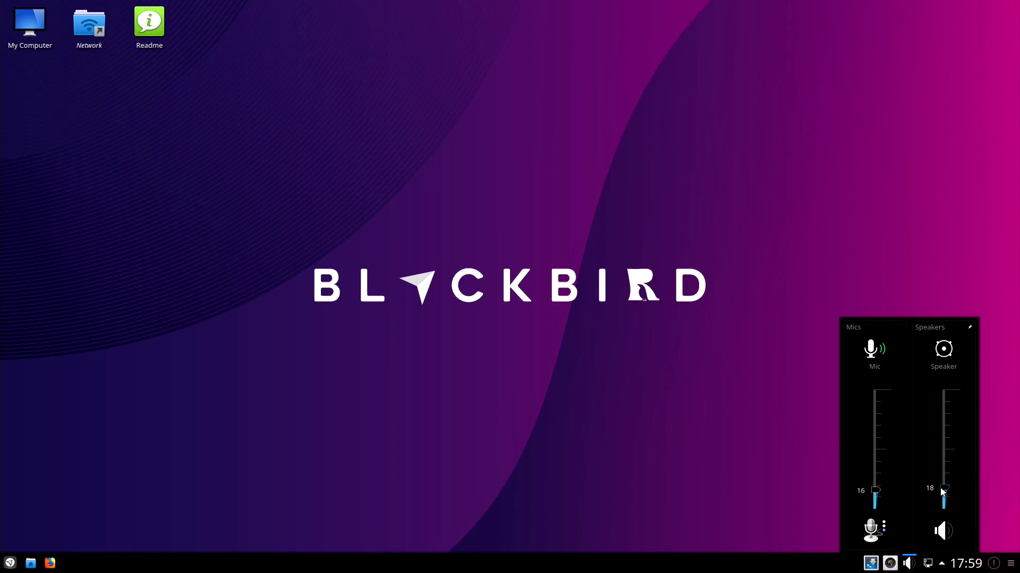
{"action": "left_click_drag", "start_coordinate": [941, 492], "coordinate": [943, 452]}
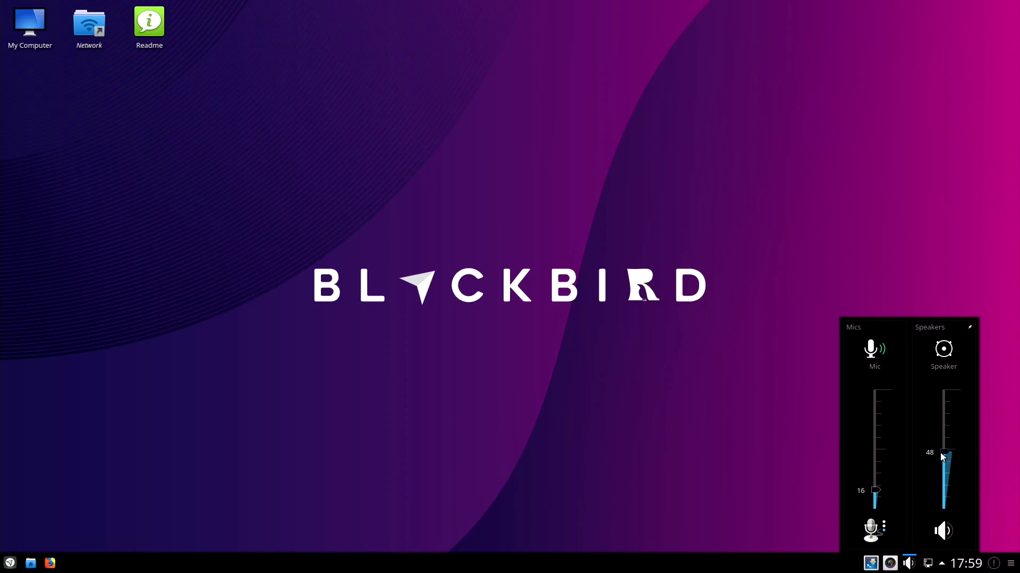
{"action": "left_click", "coordinate": [996, 467]}
Open and close the Spectacle screenshot tool, and briefly show and hide the drop-down terminal.
{"action": "left_click", "coordinate": [889, 563]}
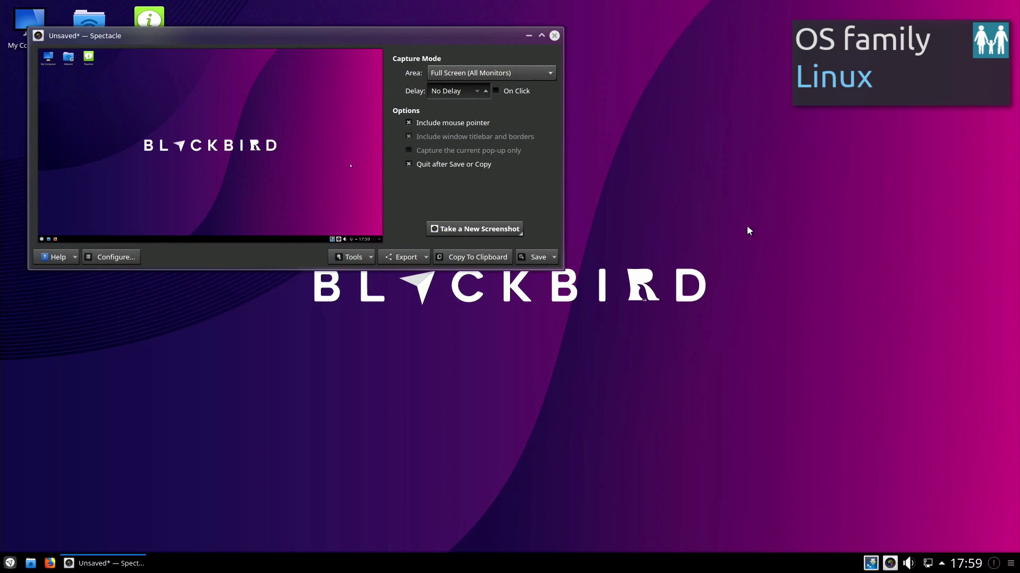
{"action": "left_click", "coordinate": [554, 36]}
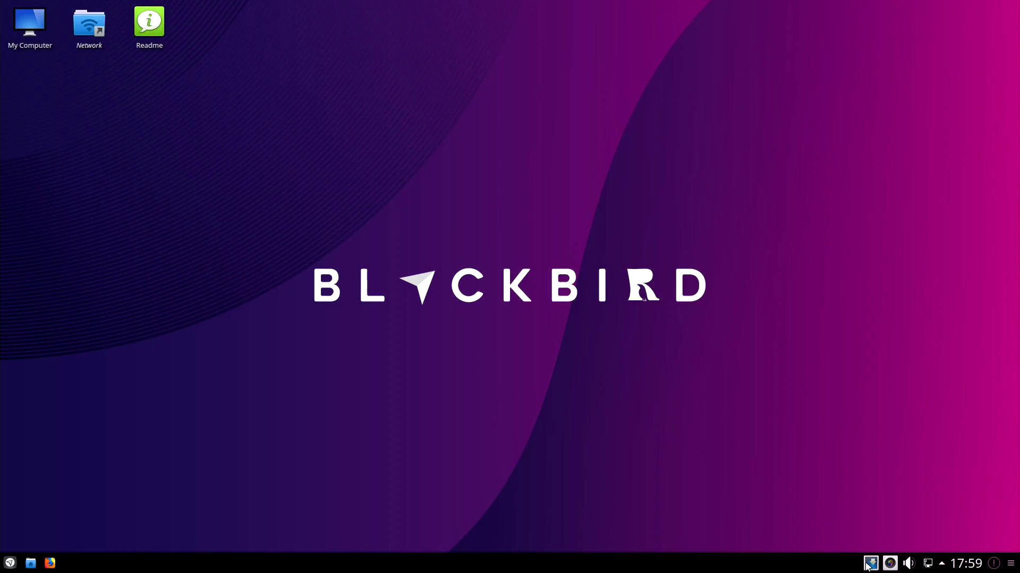
{"action": "key", "text": "F12"}
{"action": "key", "text": "F12"}
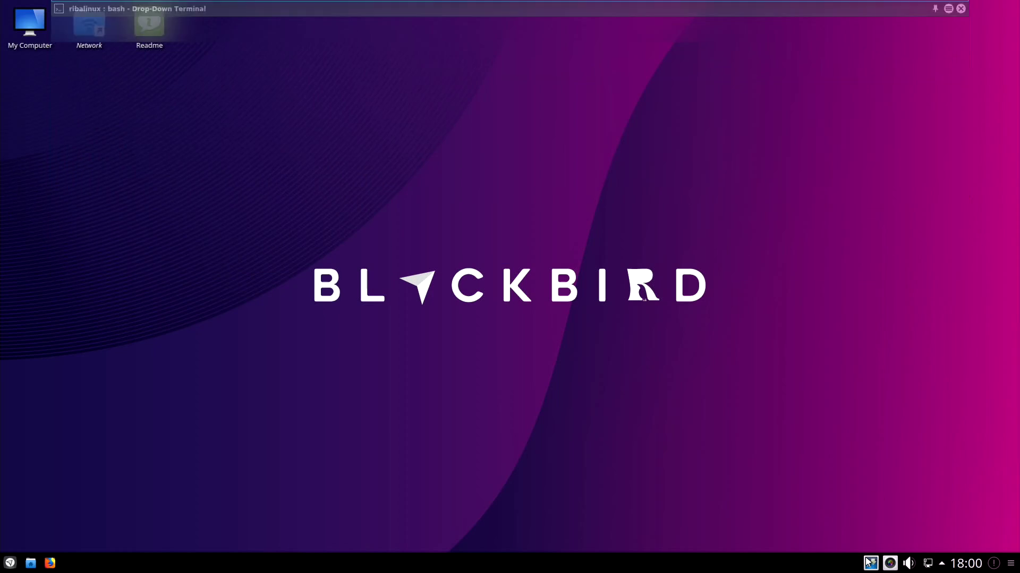
View the desktop's context options and the application launcher's Power / Session actions, dismissing both.
{"action": "right_click", "coordinate": [439, 151]}
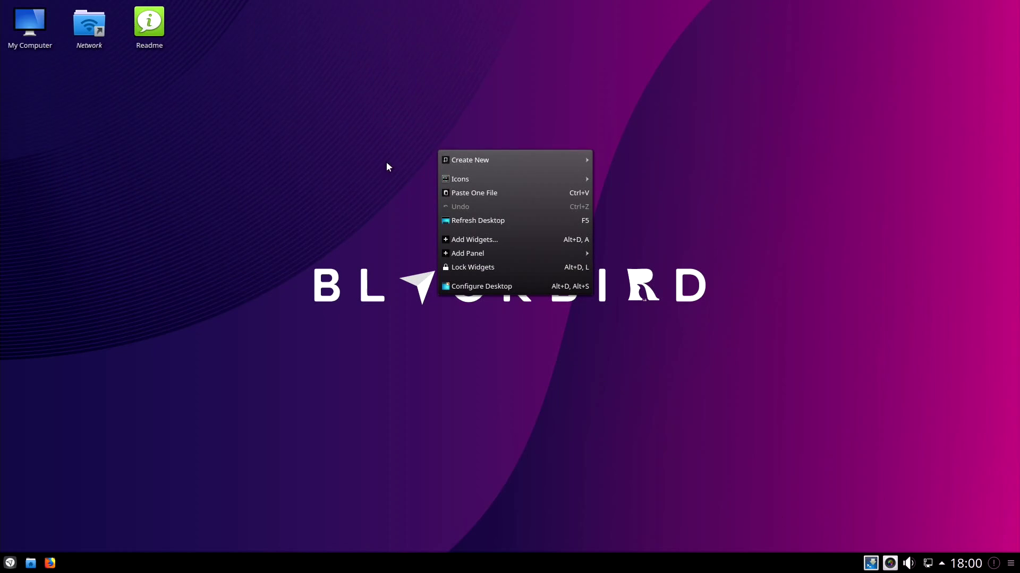
{"action": "left_click", "coordinate": [317, 215]}
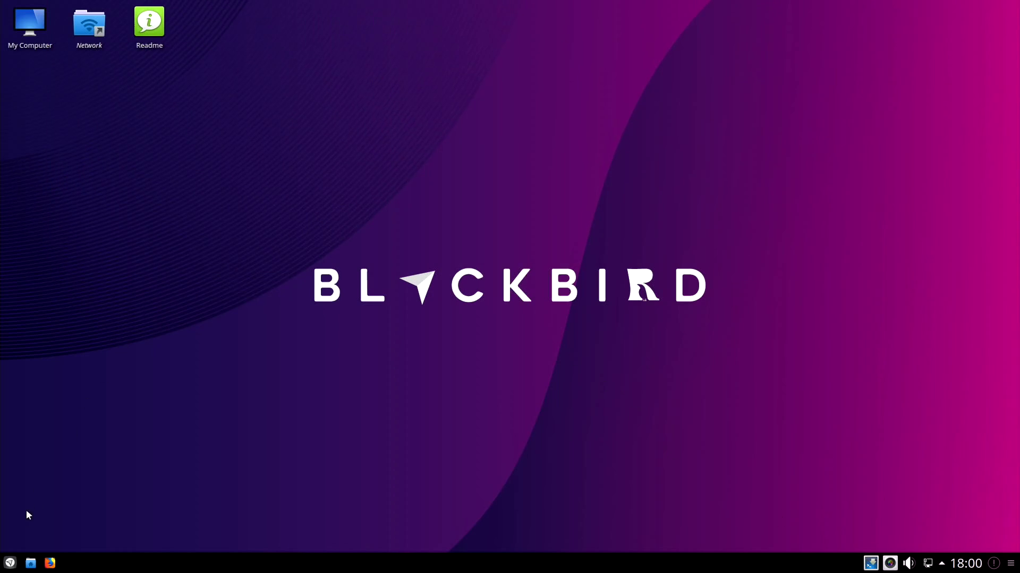
{"action": "left_click", "coordinate": [9, 564]}
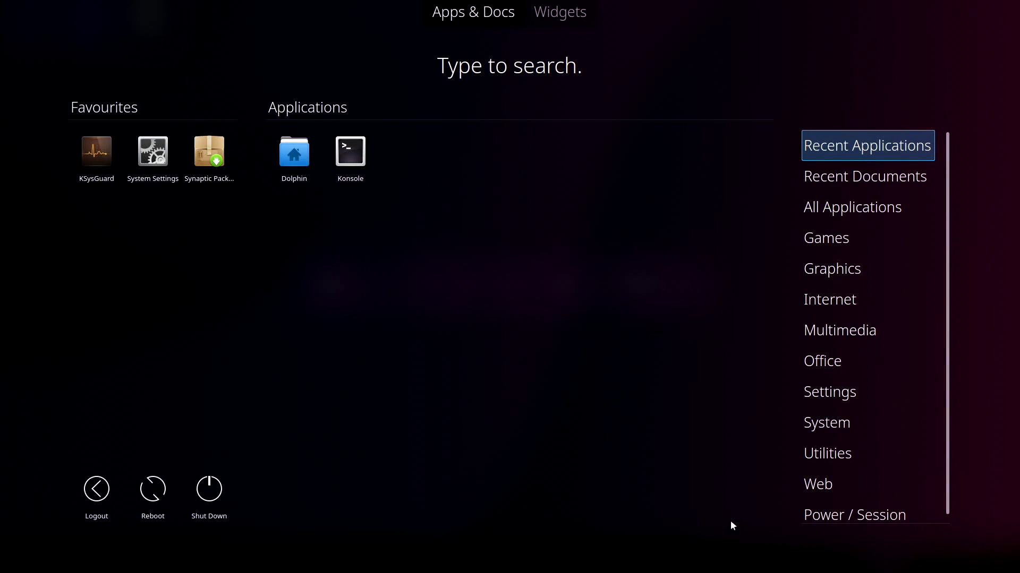
{"action": "mouse_move", "coordinate": [824, 517]}
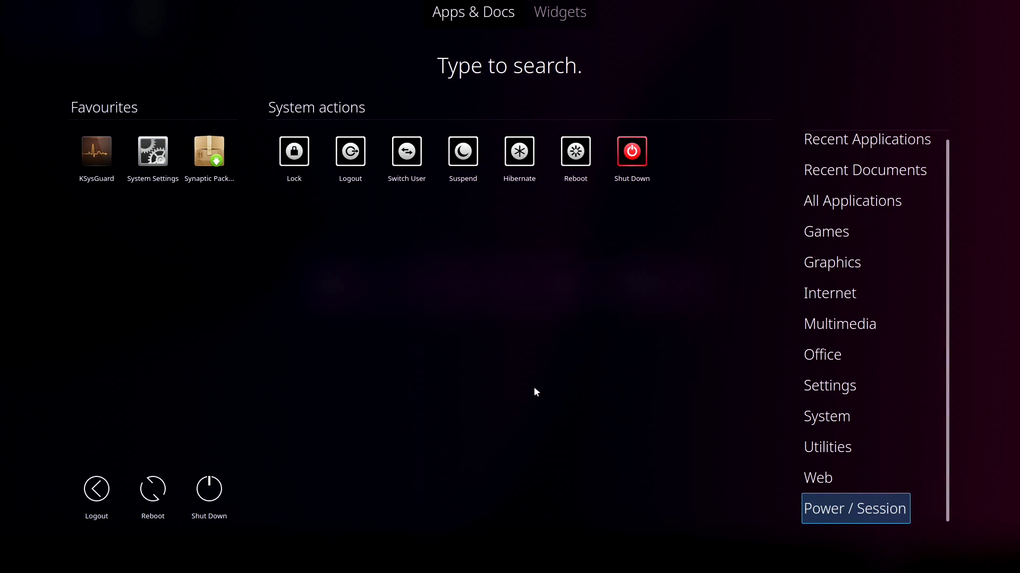
{"action": "left_click", "coordinate": [525, 338]}
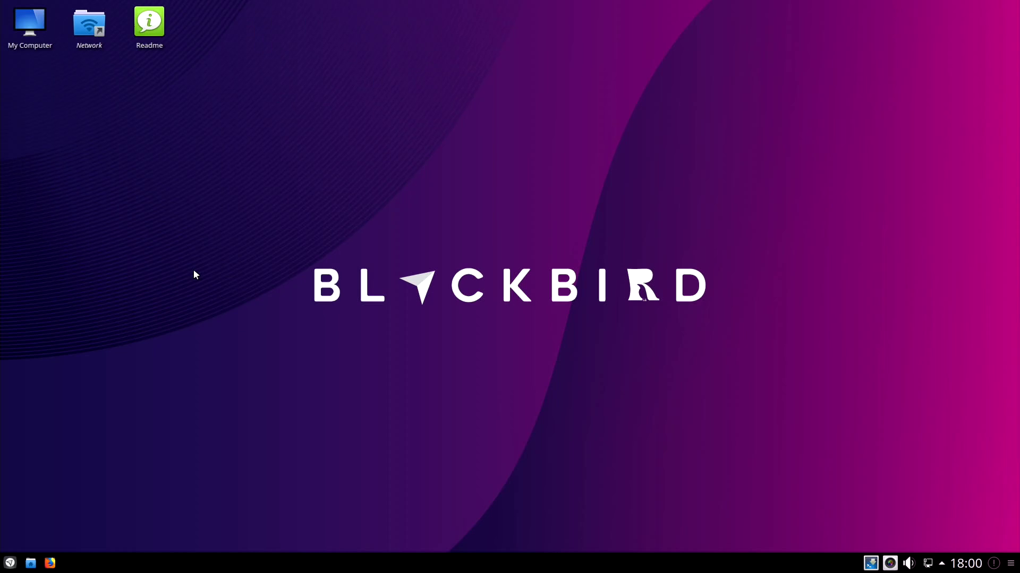
Launch Konsole by searching for "kon", open the home folder in Dolphin, and move both windows so they are offset.
{"action": "key", "text": "alt+space"}
{"action": "type", "text": "kon"}
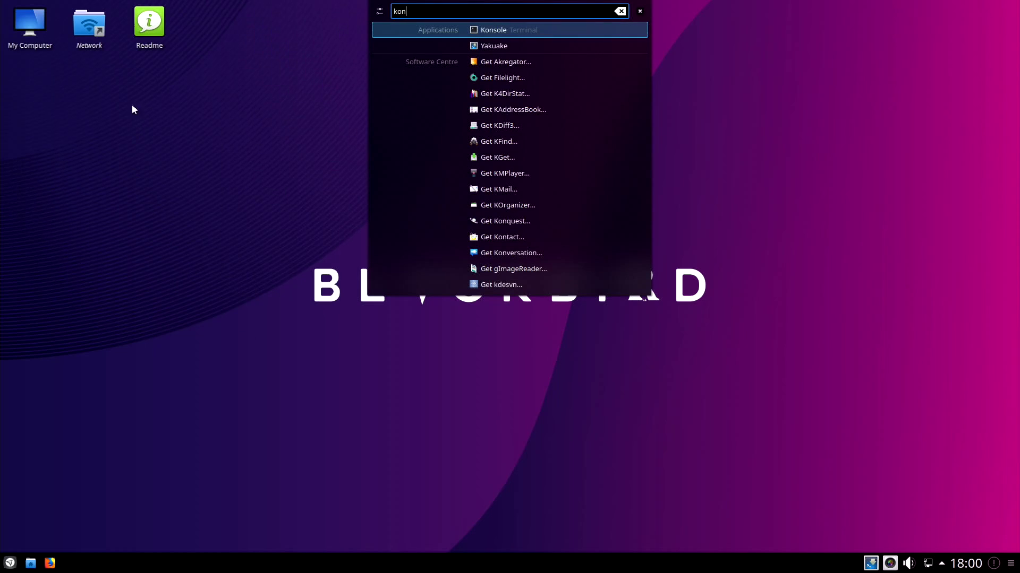
{"action": "left_click", "coordinate": [386, 30]}
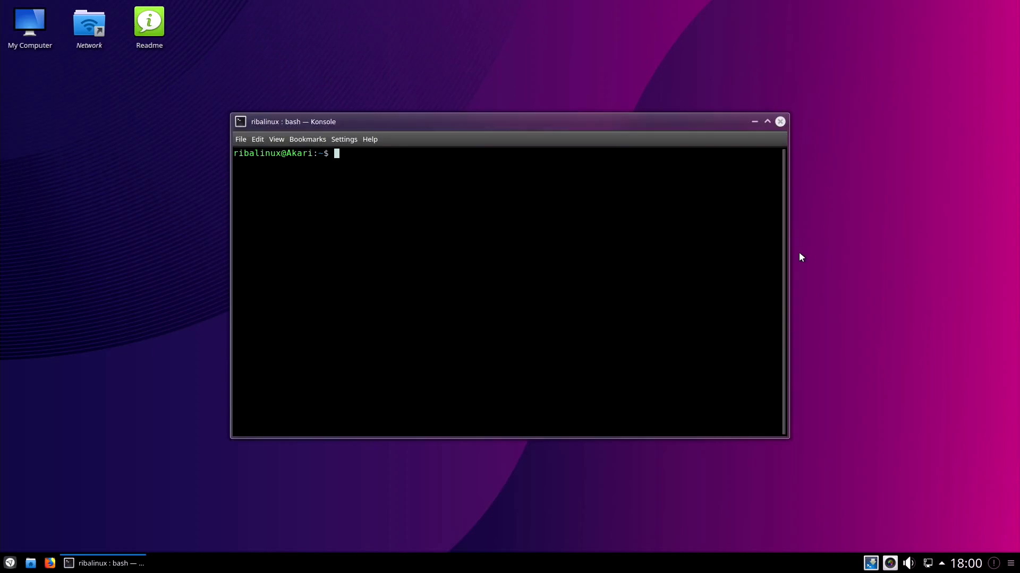
{"action": "left_click_drag", "start_coordinate": [701, 126], "coordinate": [551, 100]}
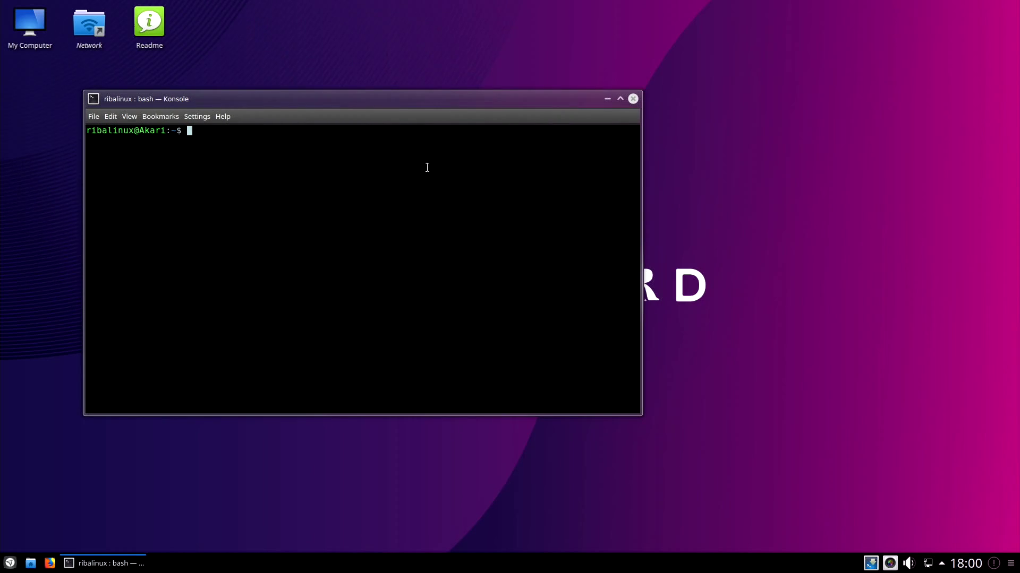
{"action": "left_click", "coordinate": [30, 563]}
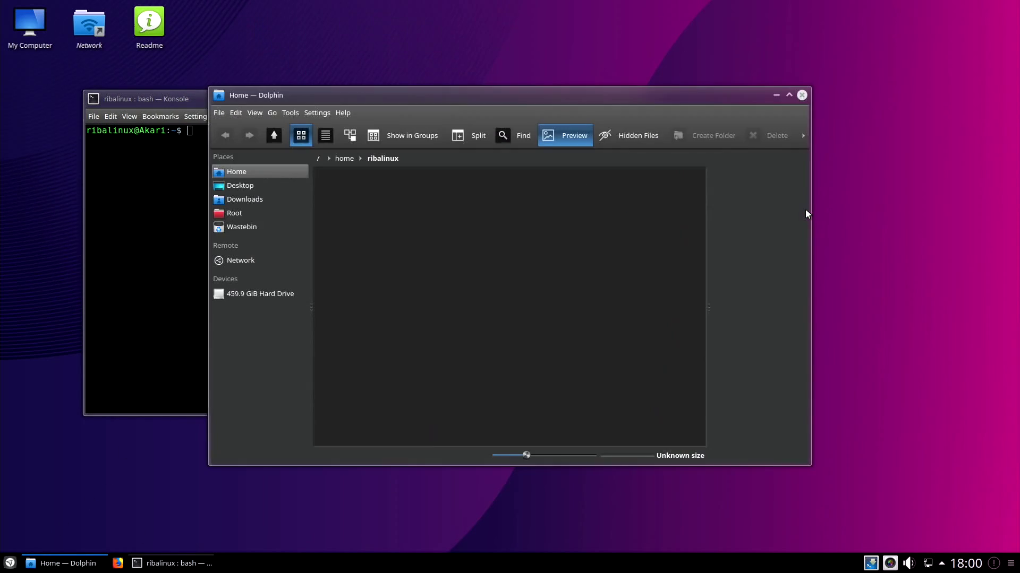
{"action": "left_click_drag", "start_coordinate": [685, 95], "coordinate": [740, 70]}
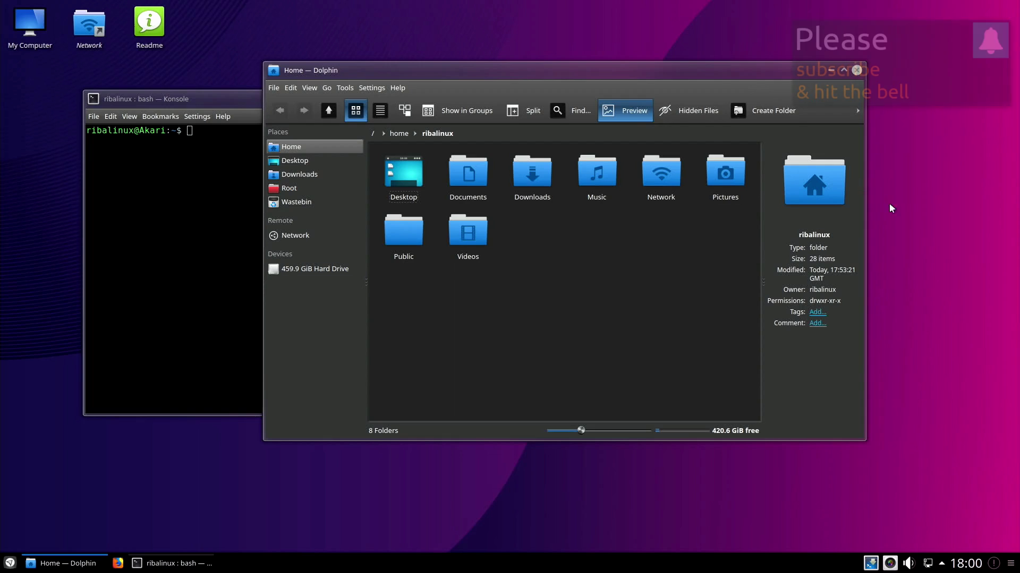
Switch between the Dolphin and Konsole windows, ending on Konsole, and close Konsole.
{"action": "key", "text": "alt+Tab"}
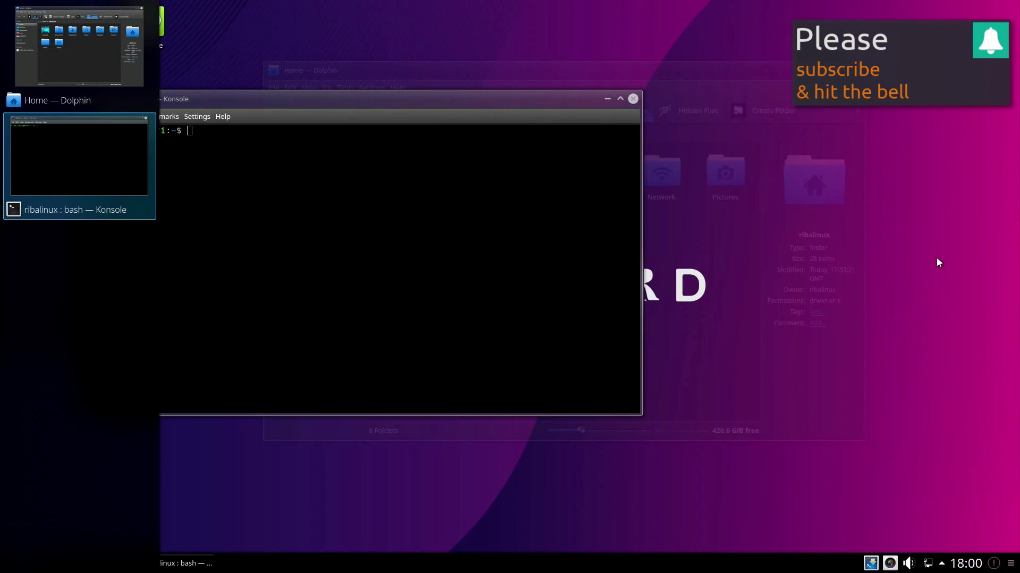
{"action": "key", "text": "alt+Tab"}
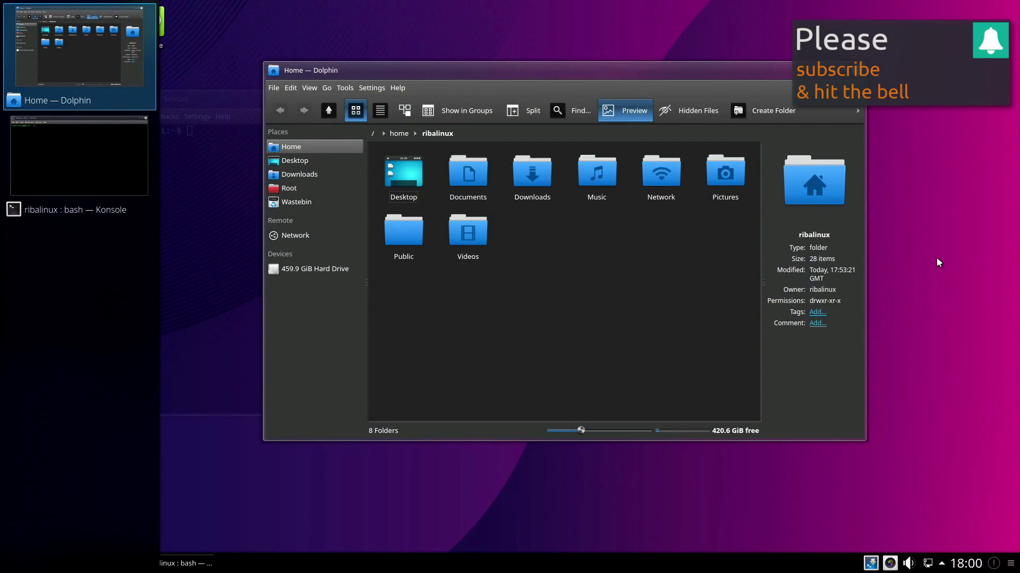
{"action": "key", "text": "alt+Tab"}
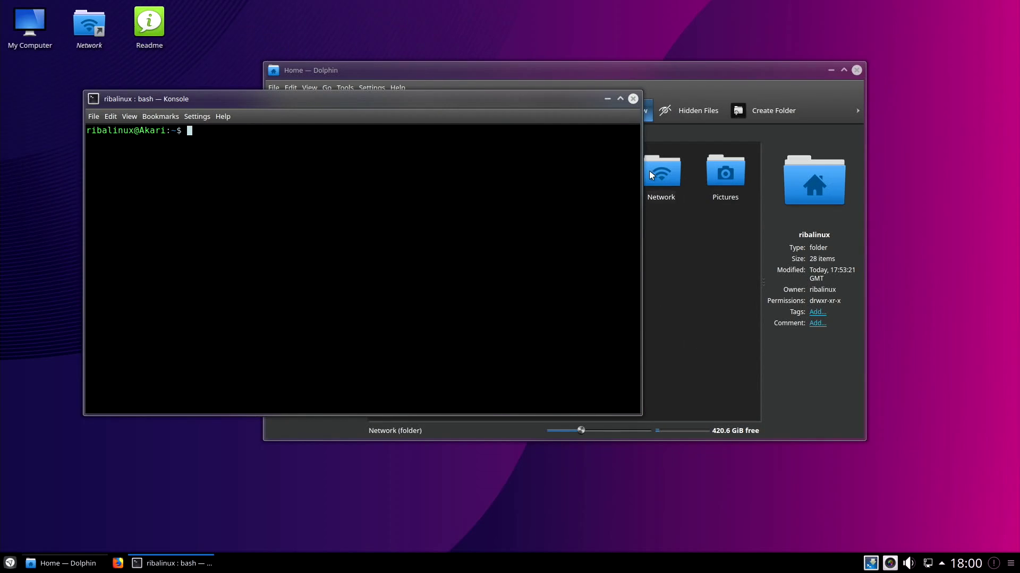
{"action": "left_click", "coordinate": [632, 99]}
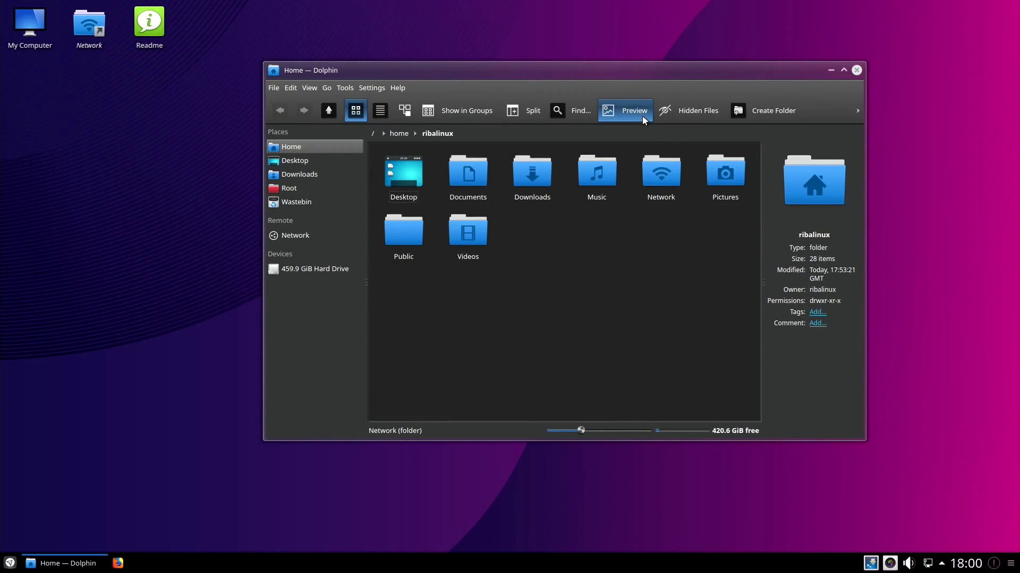
Maximize the Dolphin window and restore its size, and minimize it and bring it back.
{"action": "left_click", "coordinate": [844, 70]}
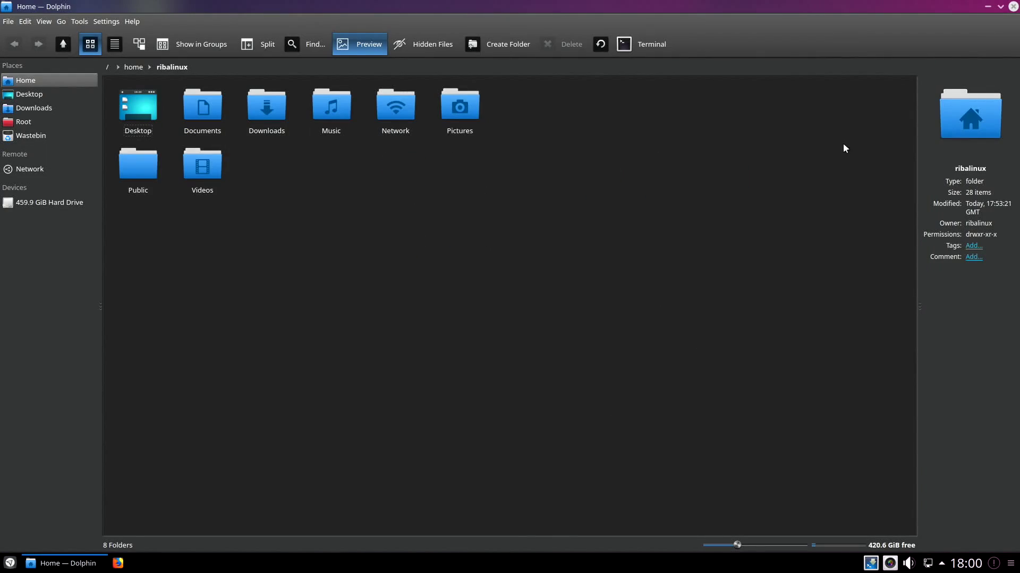
{"action": "left_click", "coordinate": [999, 7]}
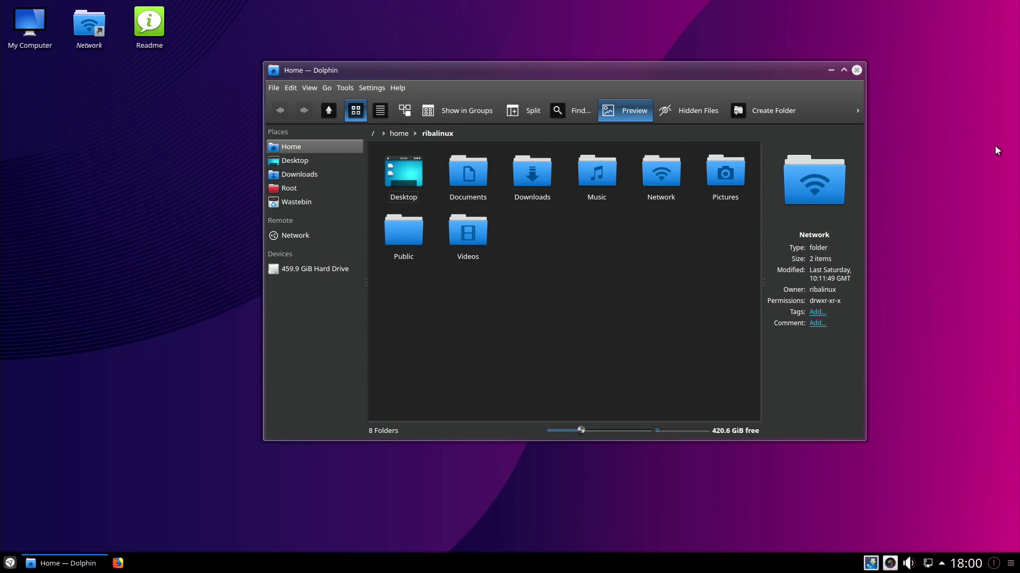
{"action": "left_click", "coordinate": [830, 70]}
{"action": "left_click", "coordinate": [75, 563]}
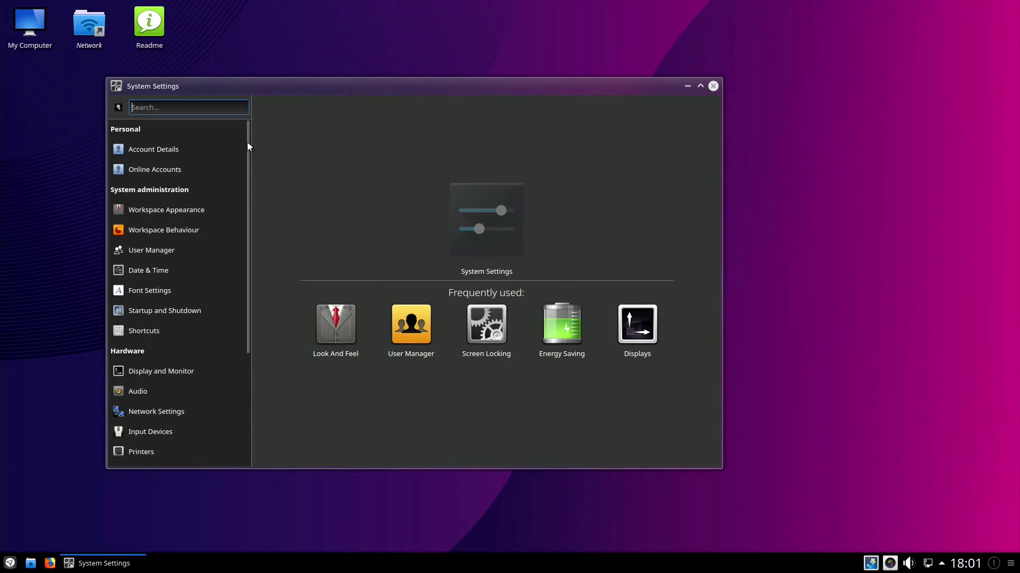
Look through the category list in System Settings.
{"action": "scroll", "coordinate": [247, 141], "scroll_direction": "down", "scroll_amount": 3}
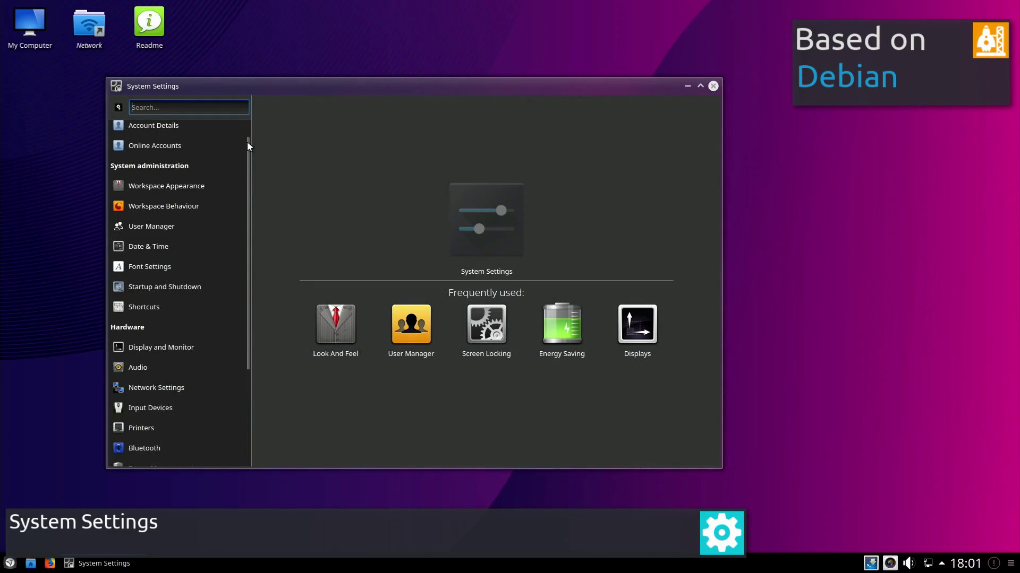
{"action": "scroll", "coordinate": [248, 143], "scroll_direction": "down", "scroll_amount": 3}
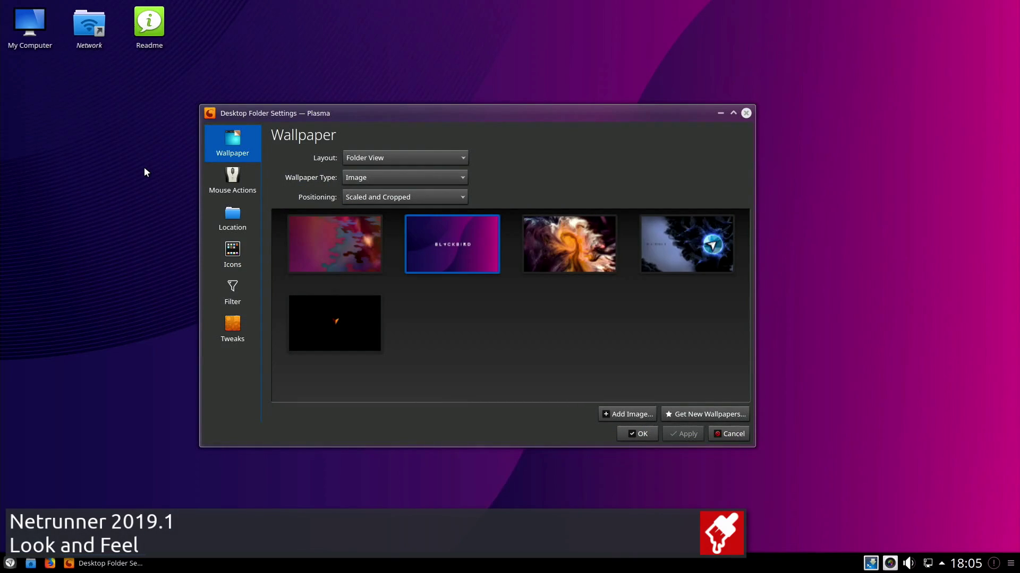
Review the Mouse Actions, Location, Icons, Filter and Tweaks pages of the Desktop Folder Settings.
{"action": "left_click", "coordinate": [220, 182]}
{"action": "left_click", "coordinate": [224, 216]}
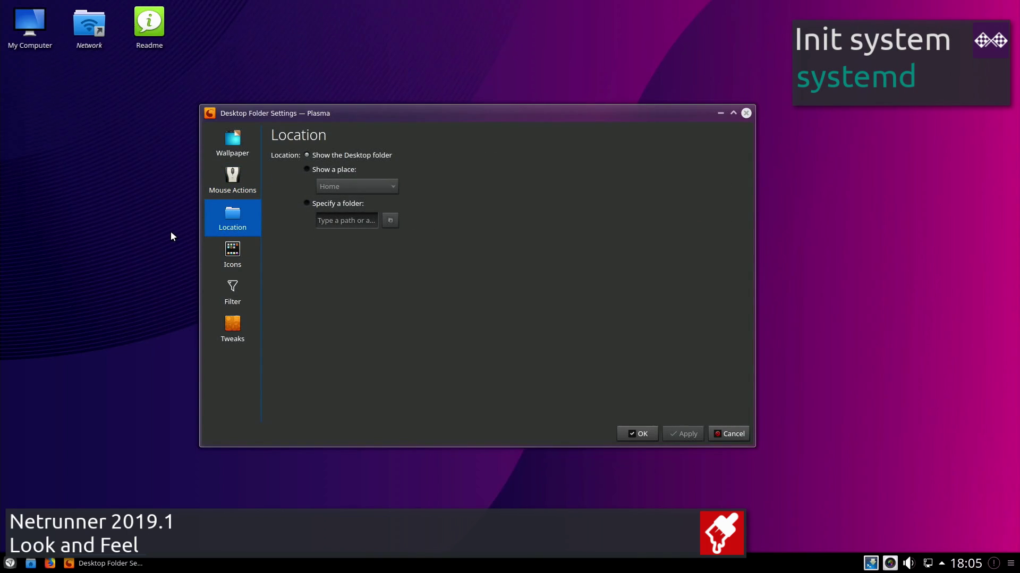
{"action": "left_click", "coordinate": [219, 254]}
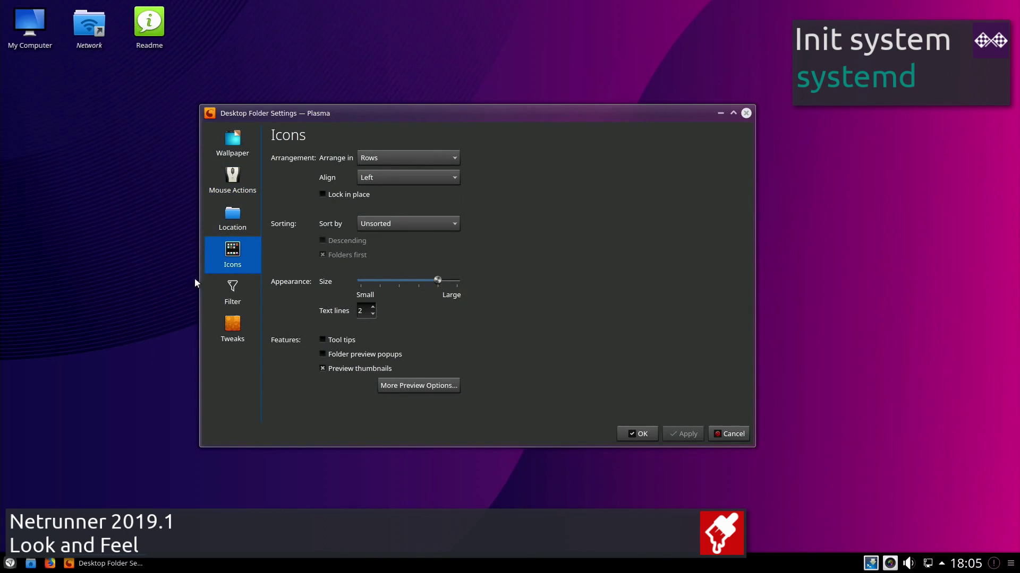
{"action": "left_click", "coordinate": [223, 293]}
{"action": "left_click", "coordinate": [218, 322]}
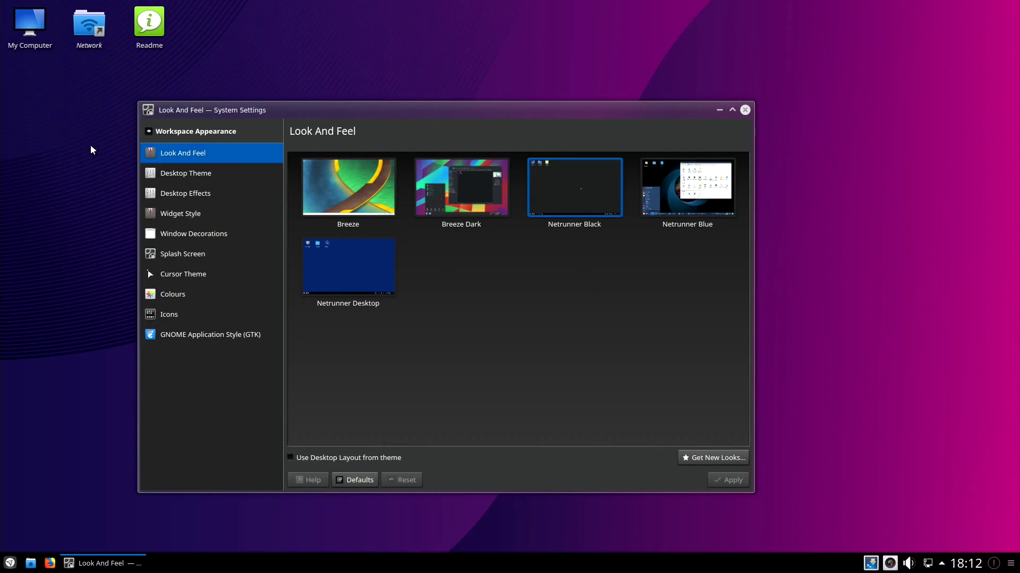
Review the Desktop Theme, Desktop Effects and Widget Style pages, including the list of available widget styles.
{"action": "left_click", "coordinate": [151, 175]}
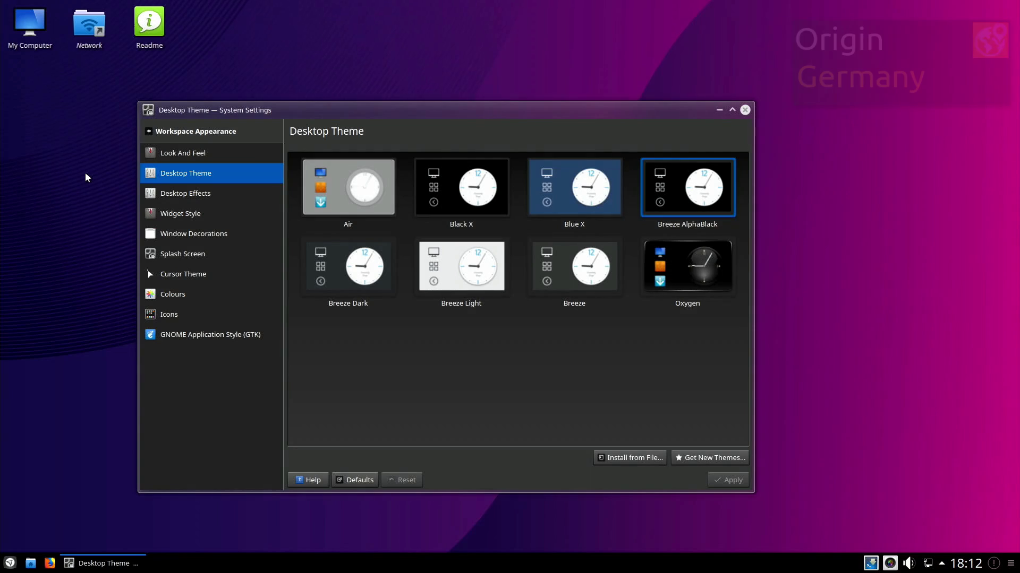
{"action": "left_click", "coordinate": [148, 196]}
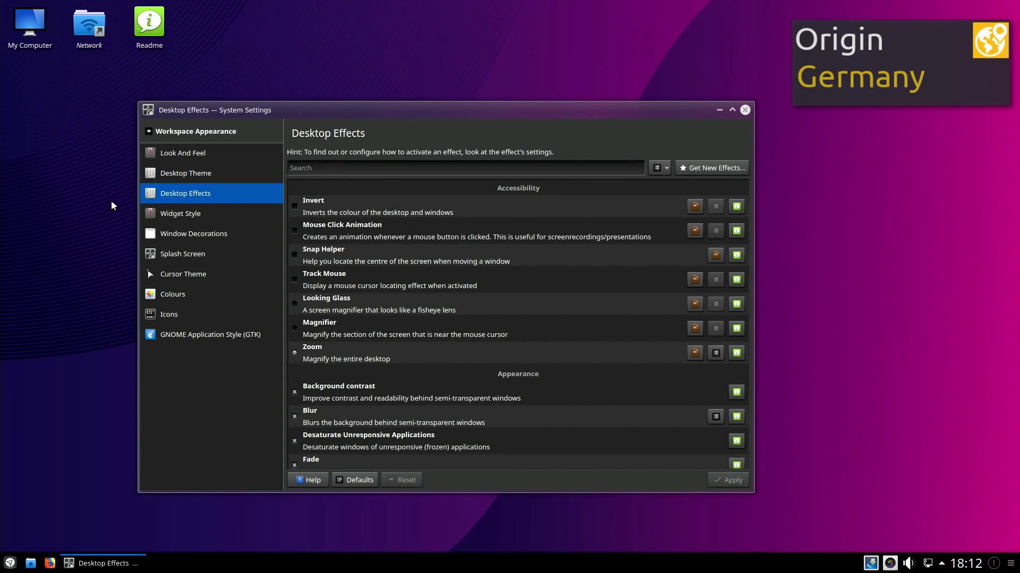
{"action": "left_click", "coordinate": [148, 214]}
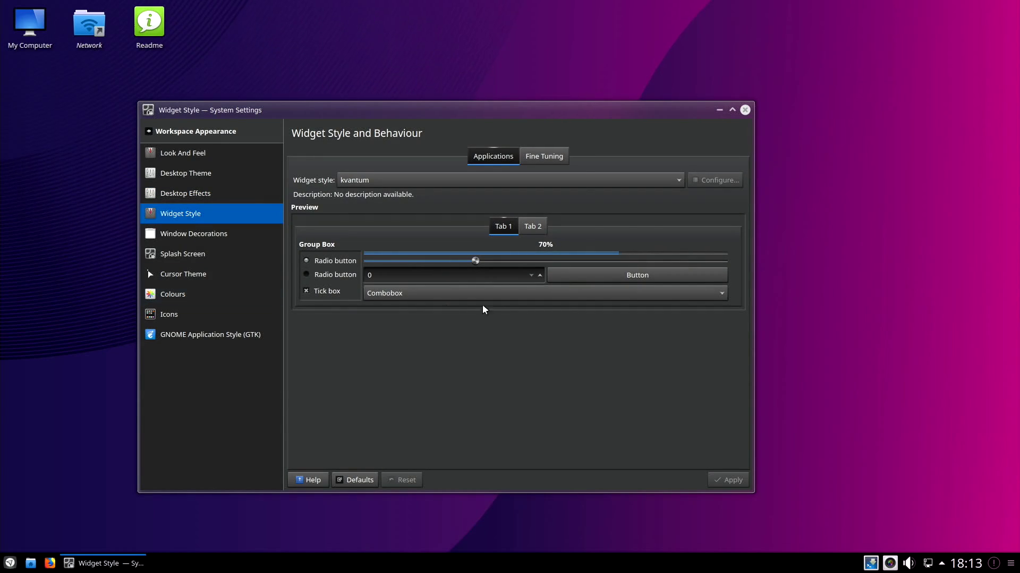
{"action": "left_click", "coordinate": [664, 184]}
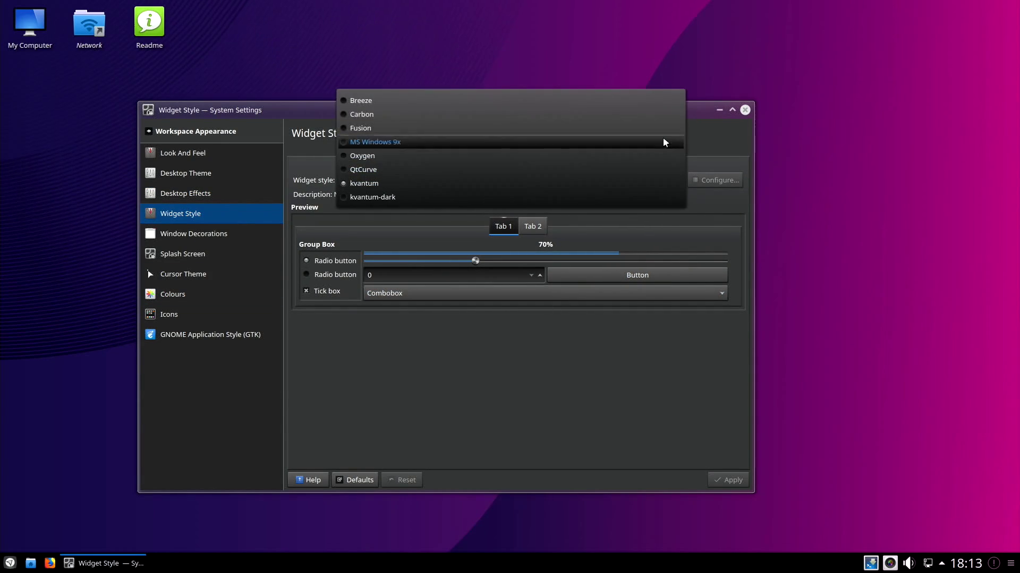
{"action": "left_click", "coordinate": [656, 64]}
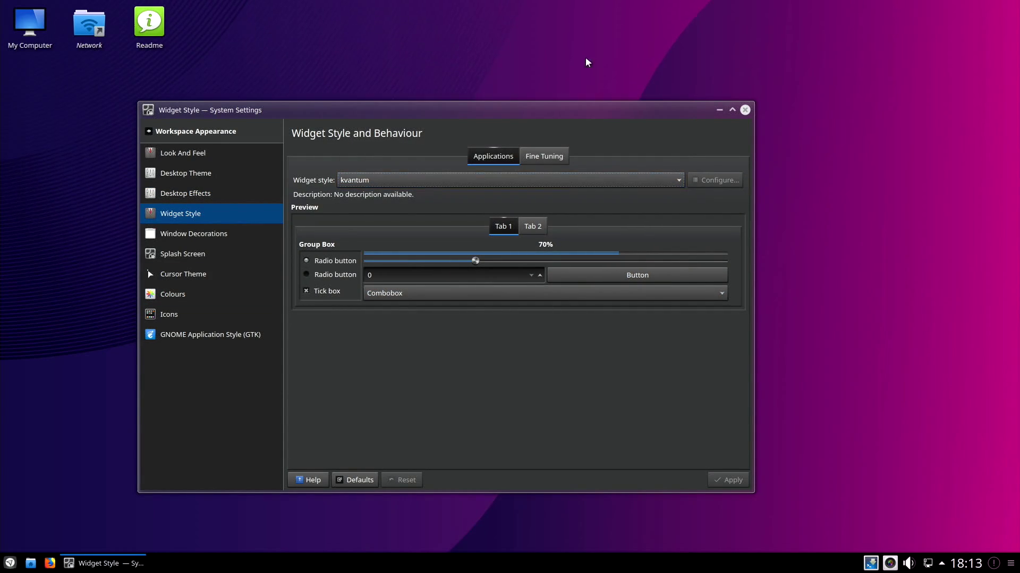
View the Window Decorations page, then move on to Splash Screen, discarding the pending decoration changes.
{"action": "left_click", "coordinate": [168, 234]}
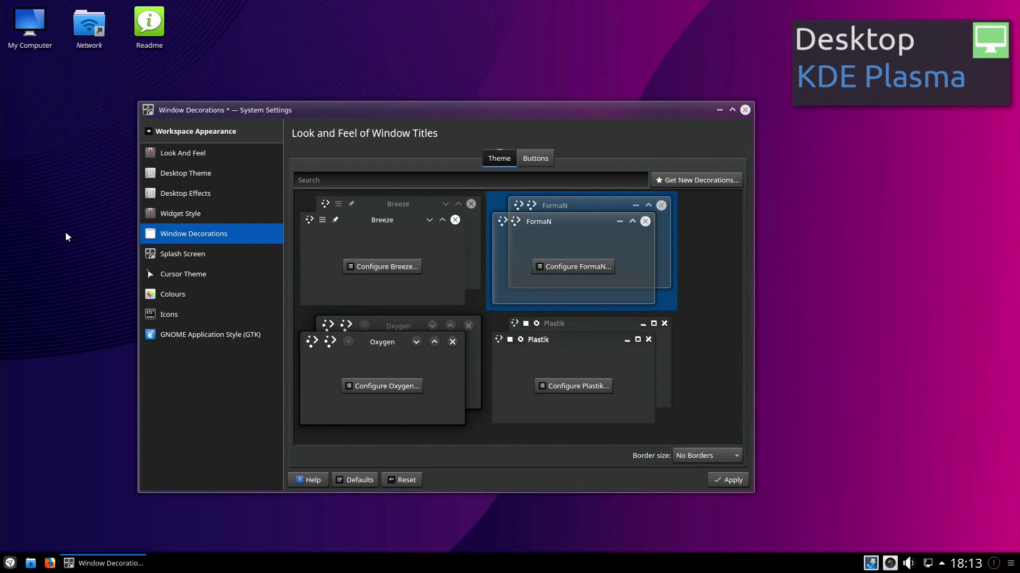
{"action": "key", "text": "Down"}
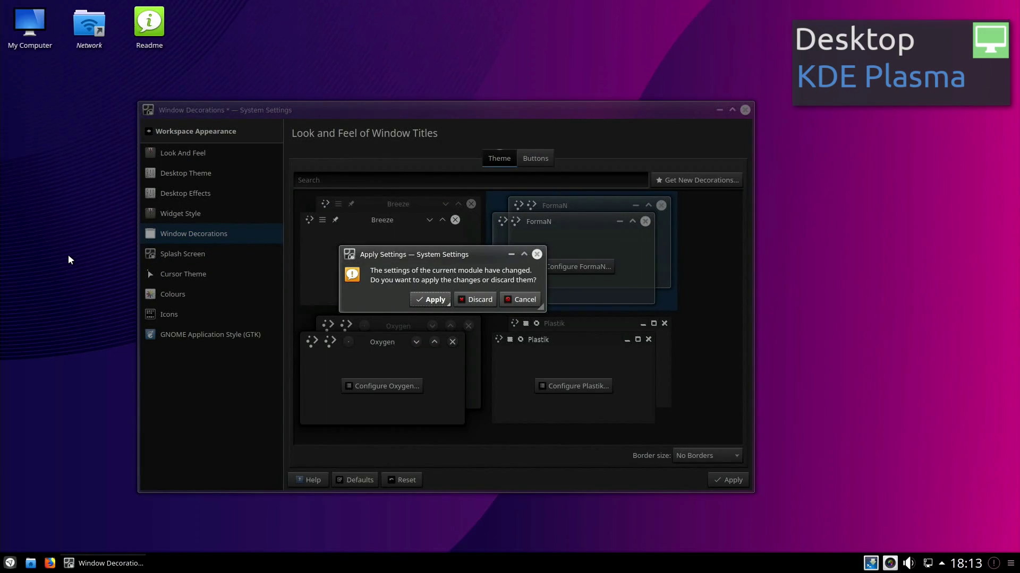
{"action": "left_click", "coordinate": [480, 299]}
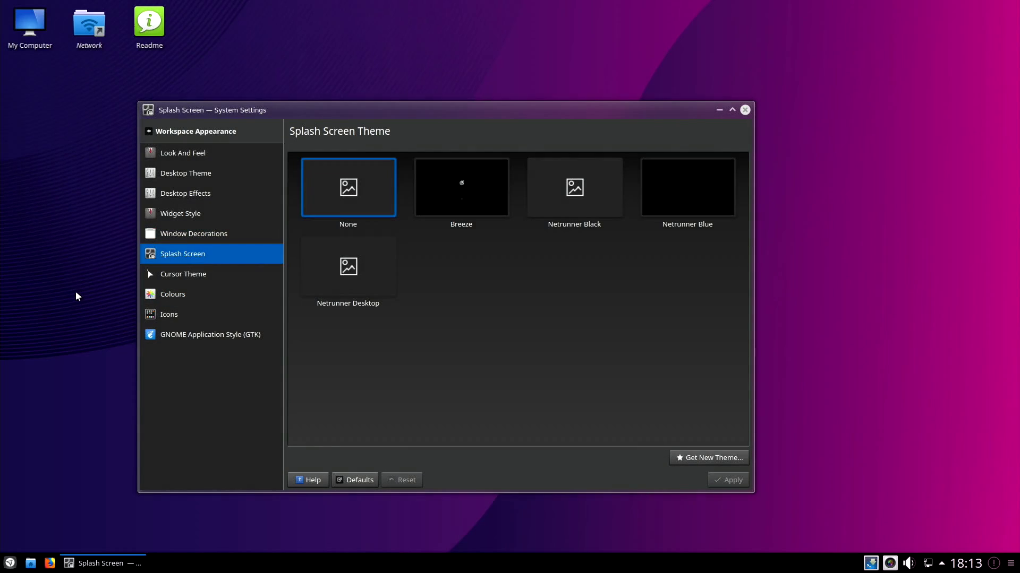
Review the Cursor Theme, Colours, Icons and GNOME Application Style (GTK) pages, including the available GTK3 themes.
{"action": "left_click", "coordinate": [164, 275]}
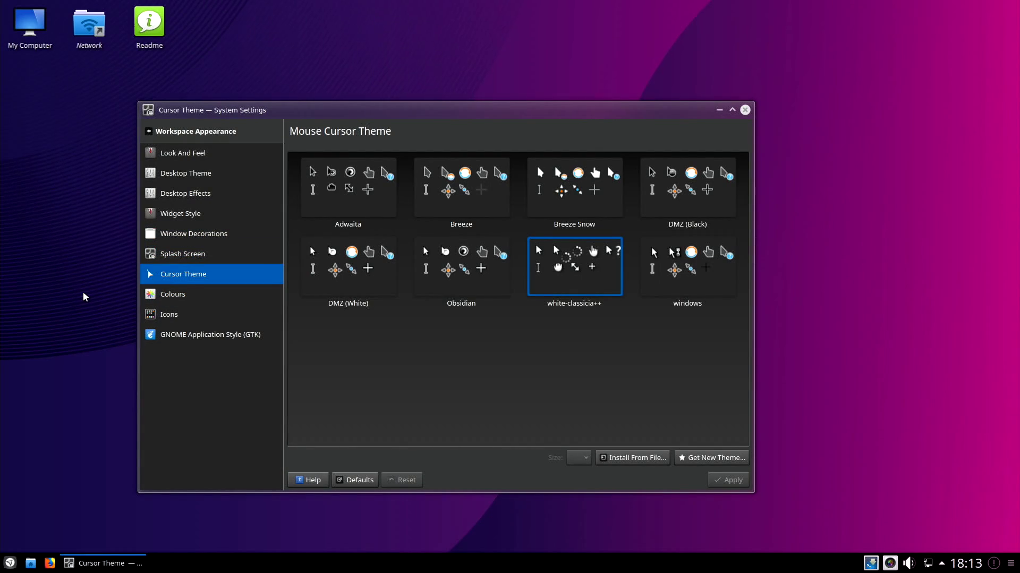
{"action": "left_click", "coordinate": [155, 298]}
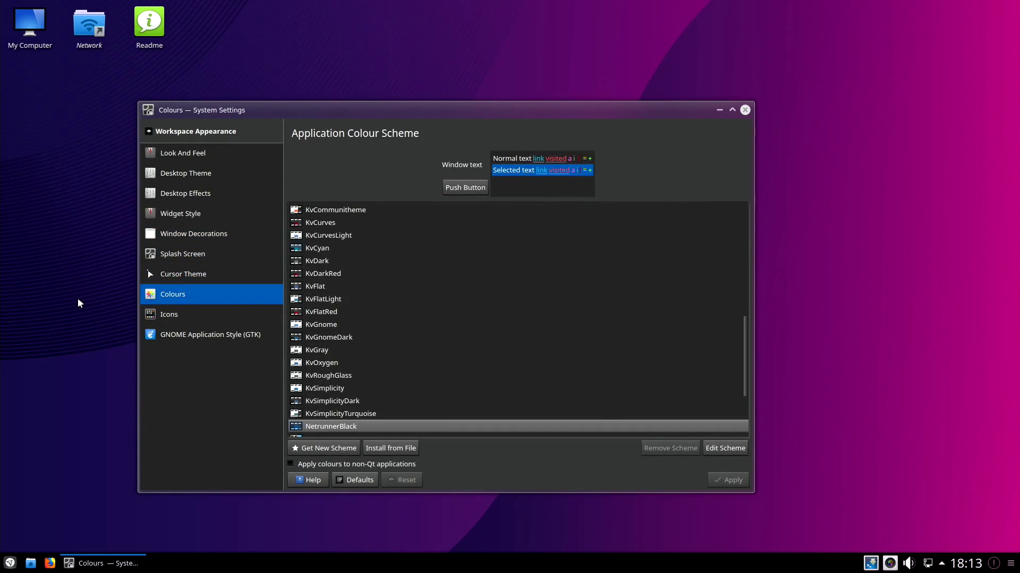
{"action": "key", "text": "Down"}
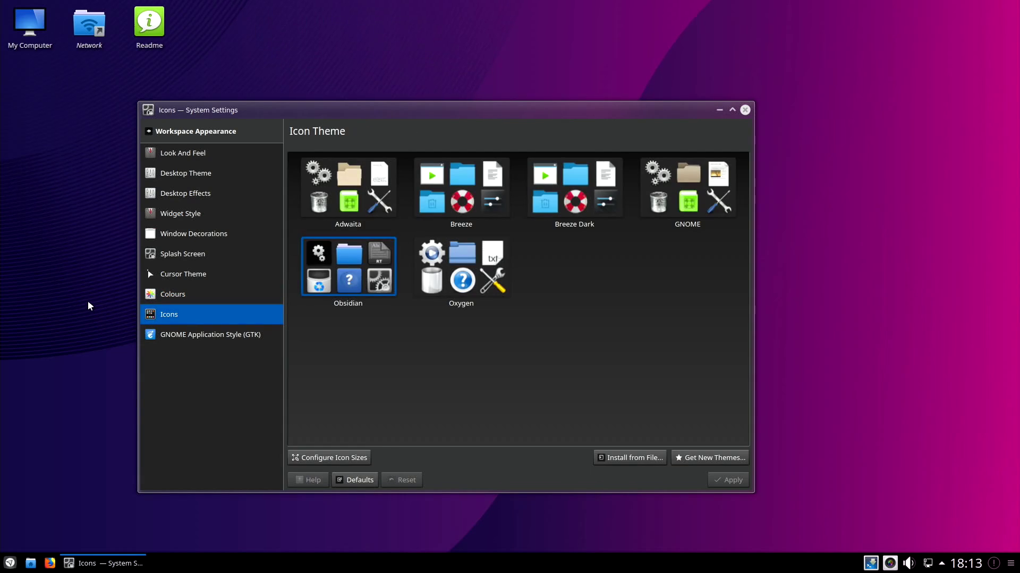
{"action": "key", "text": "Down"}
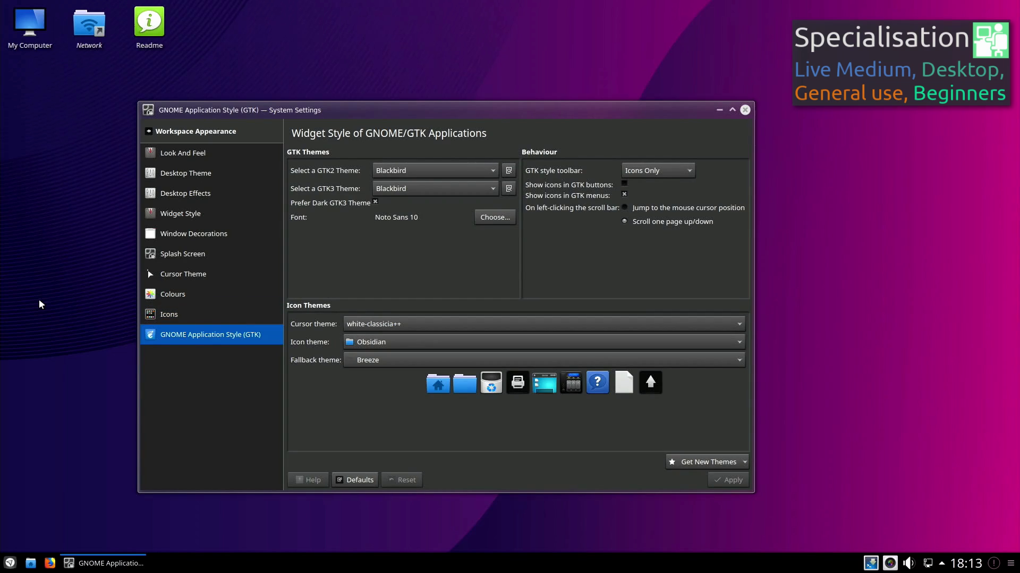
{"action": "left_click", "coordinate": [496, 190]}
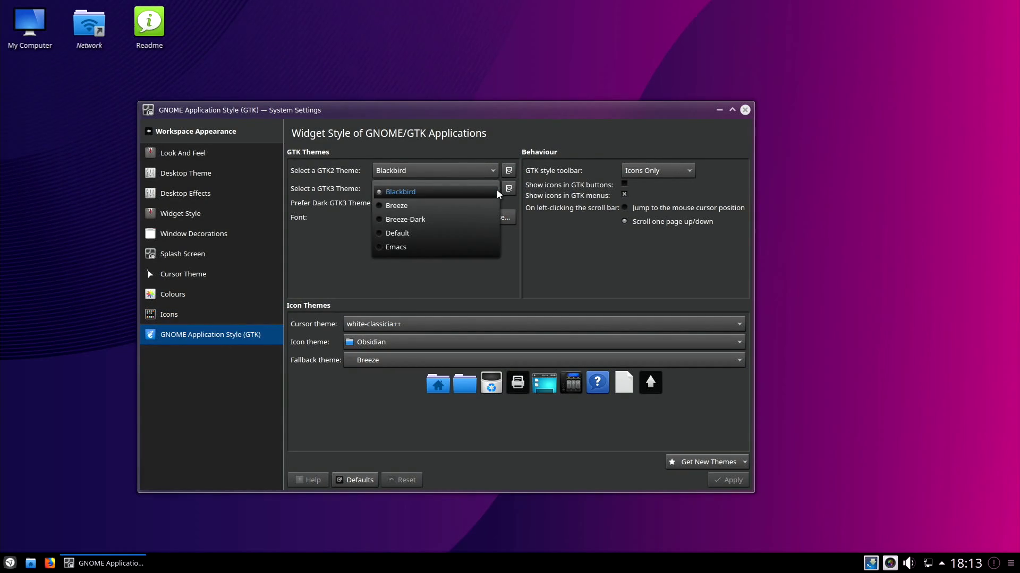
{"action": "left_click", "coordinate": [497, 193]}
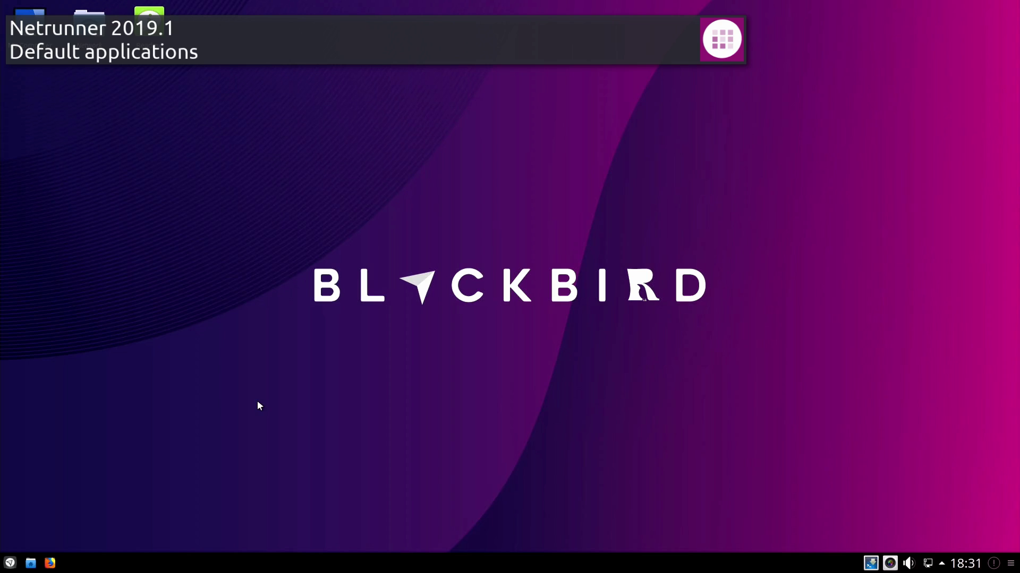
Launch KBreakOut from the Games category of the application launcher, view its start screen and close it.
{"action": "left_click", "coordinate": [10, 563]}
{"action": "mouse_move", "coordinate": [818, 237]}
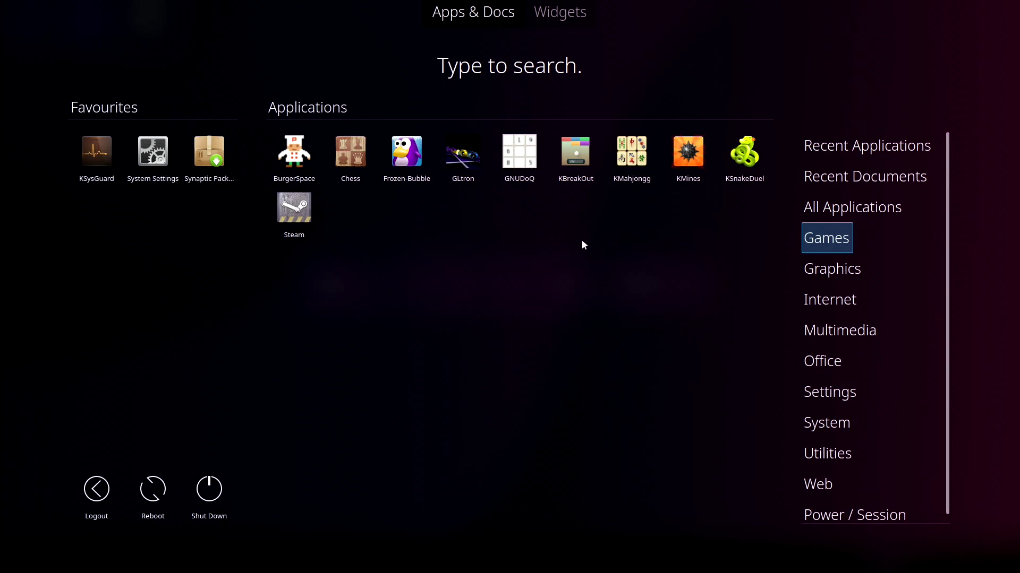
{"action": "left_click", "coordinate": [578, 172]}
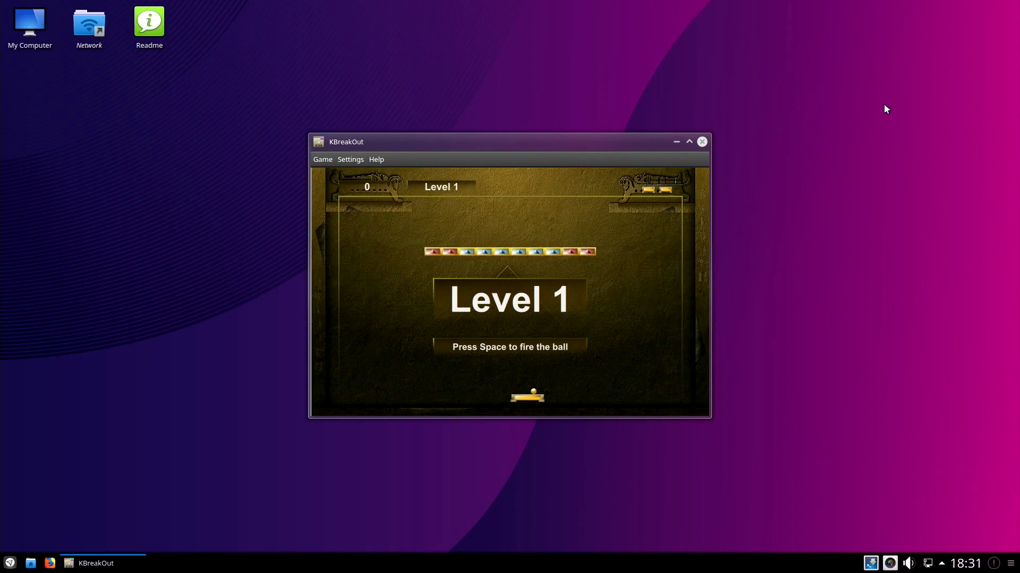
{"action": "left_click", "coordinate": [702, 143]}
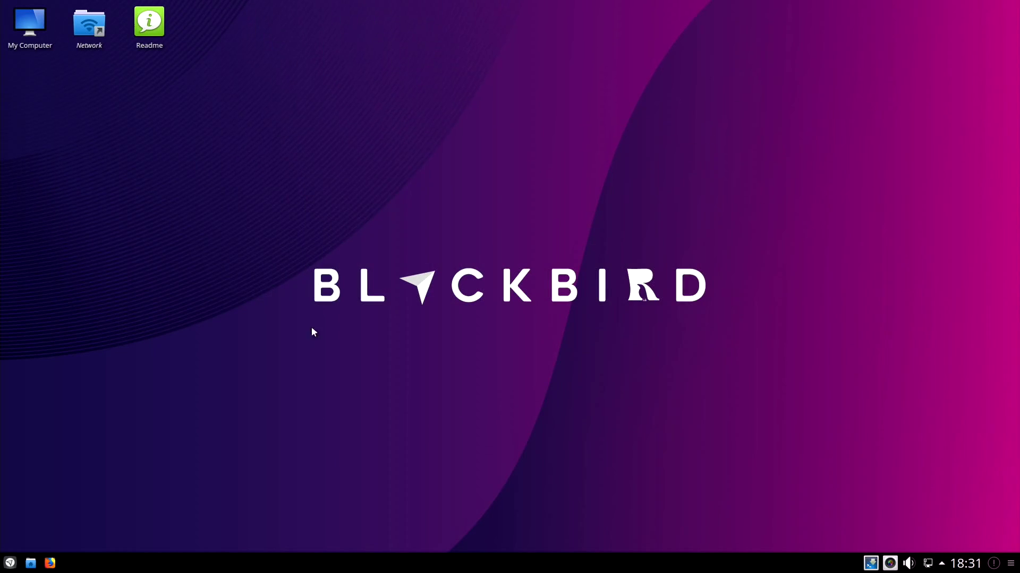
Launch Krita from the launcher's Graphics category, look at its start window and close it.
{"action": "left_click", "coordinate": [4, 564]}
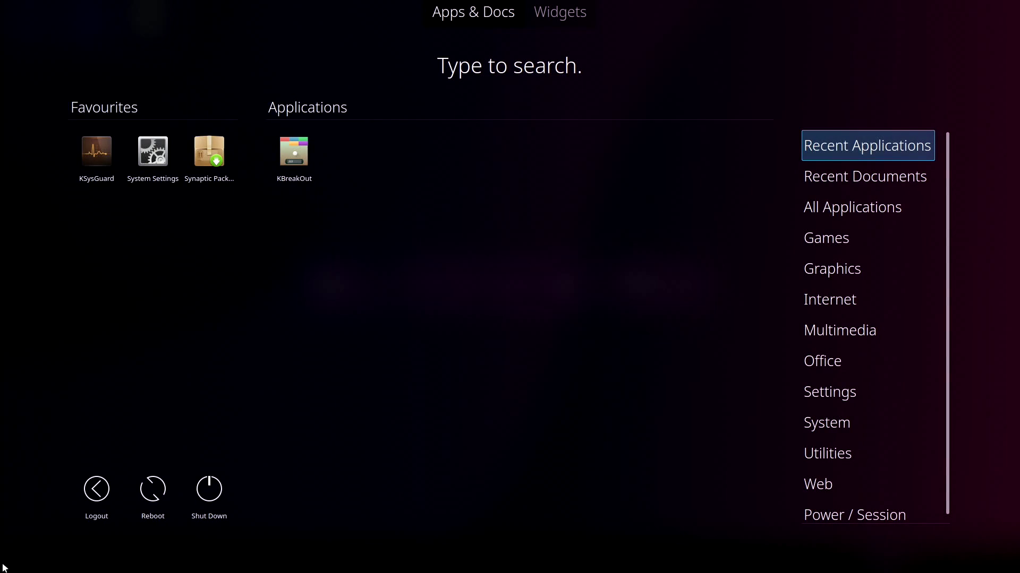
{"action": "mouse_move", "coordinate": [826, 275]}
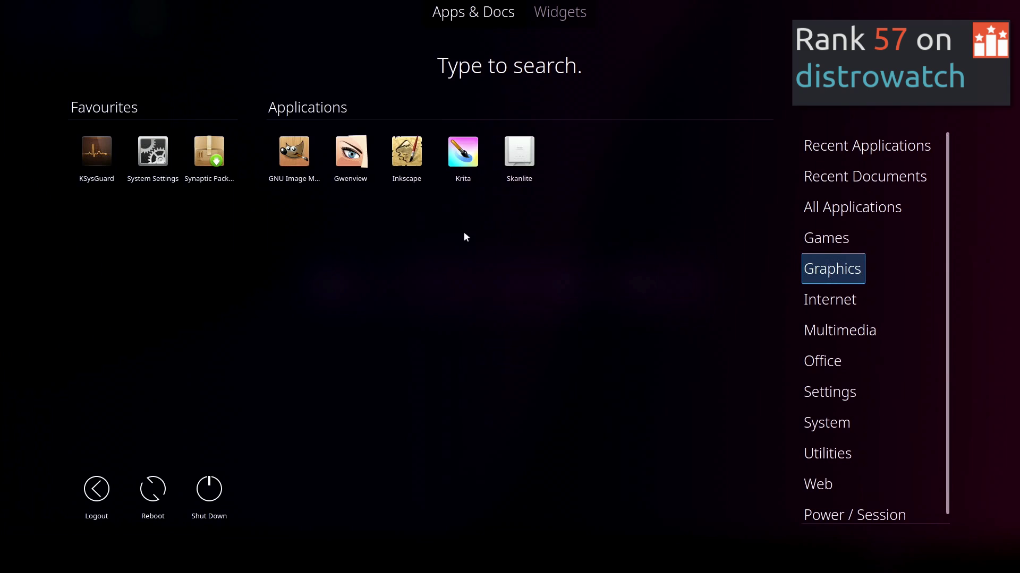
{"action": "left_click", "coordinate": [462, 153]}
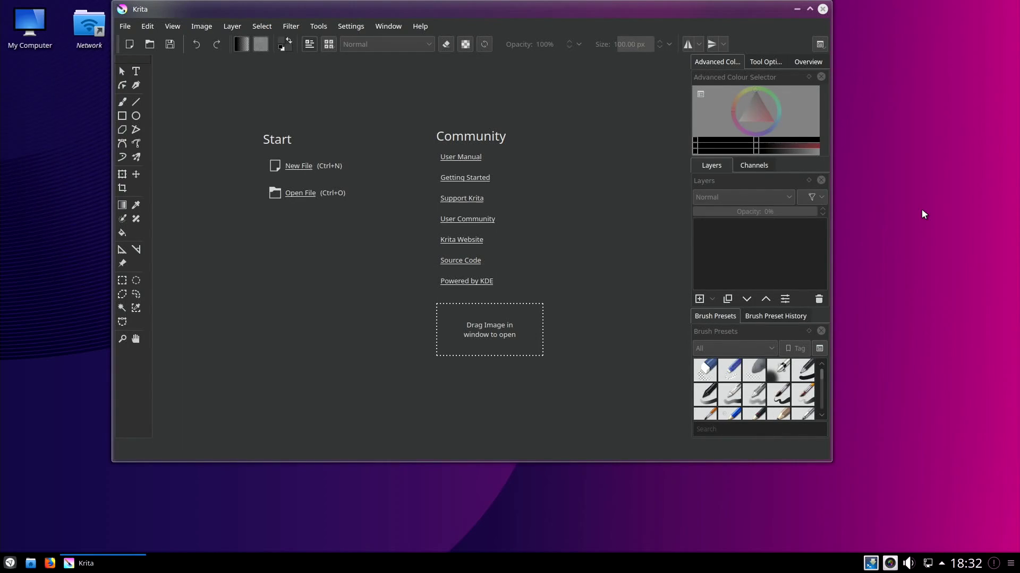
{"action": "left_click", "coordinate": [822, 9]}
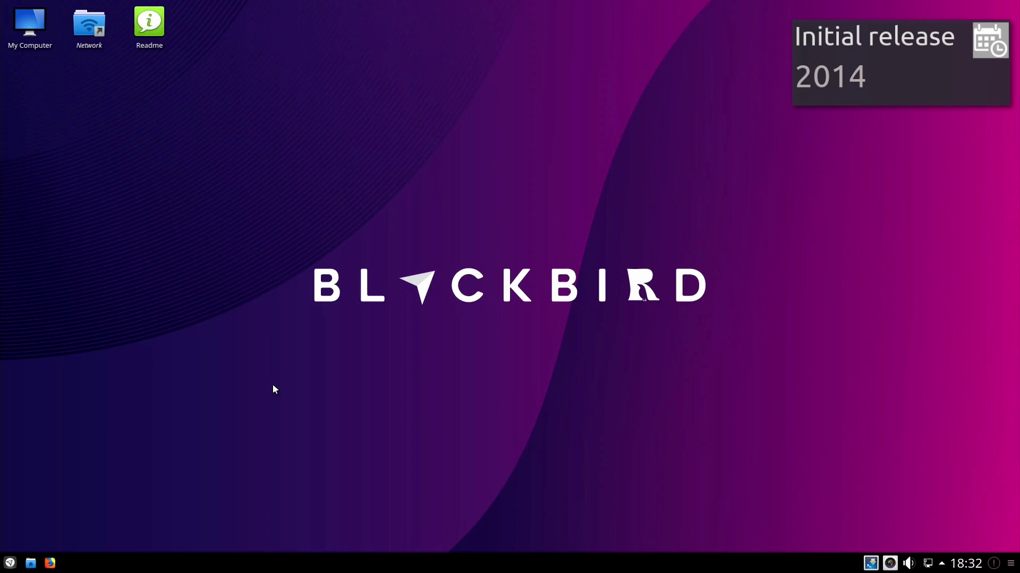
Open Firefox from the launcher's Internet category, view its home page and close the browser.
{"action": "left_click", "coordinate": [12, 562]}
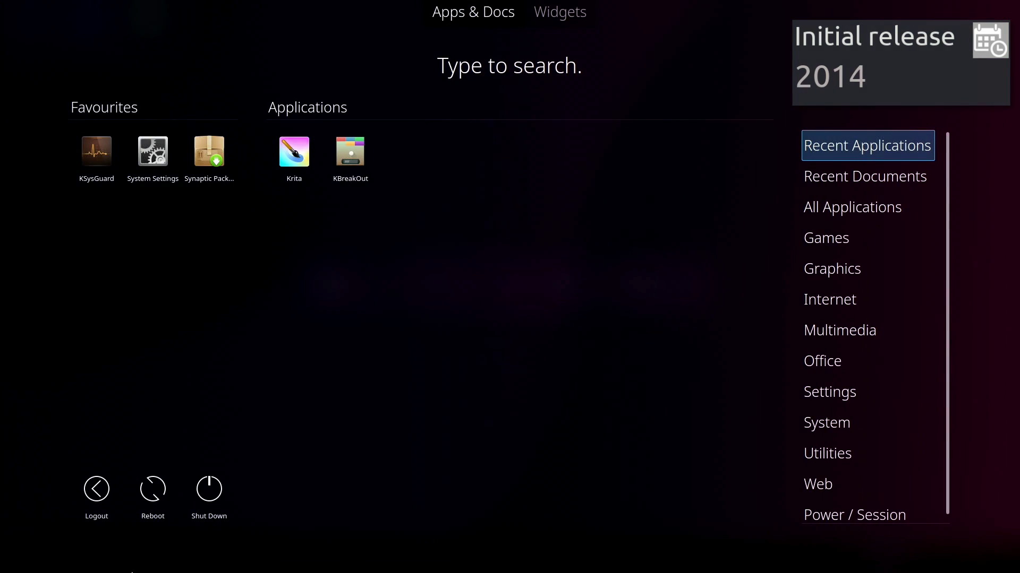
{"action": "mouse_move", "coordinate": [815, 301]}
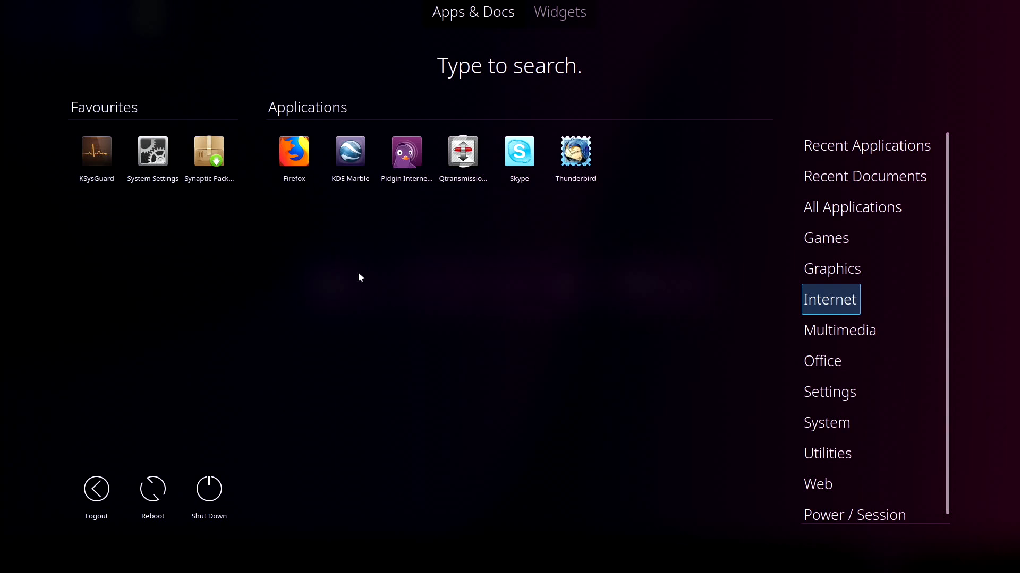
{"action": "left_click", "coordinate": [306, 176]}
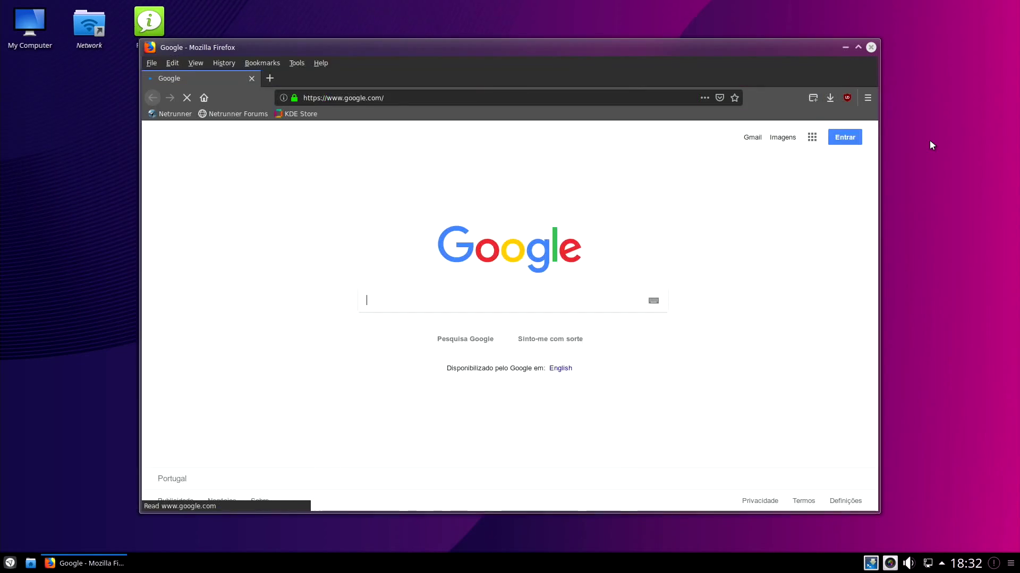
{"action": "left_click", "coordinate": [871, 47]}
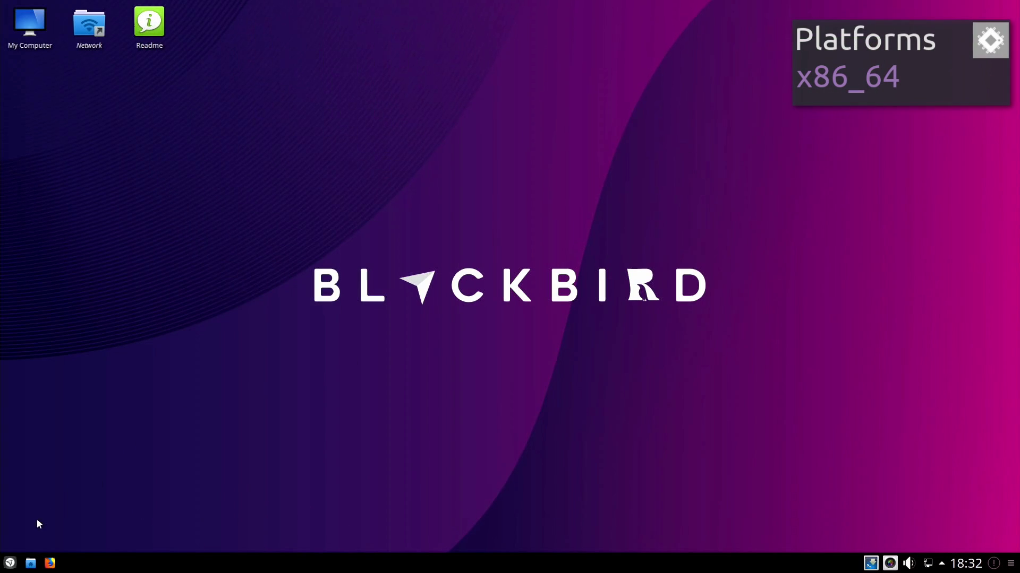
Launch HandBrake from the launcher's Multimedia category, look at its main window and close it.
{"action": "left_click", "coordinate": [11, 564]}
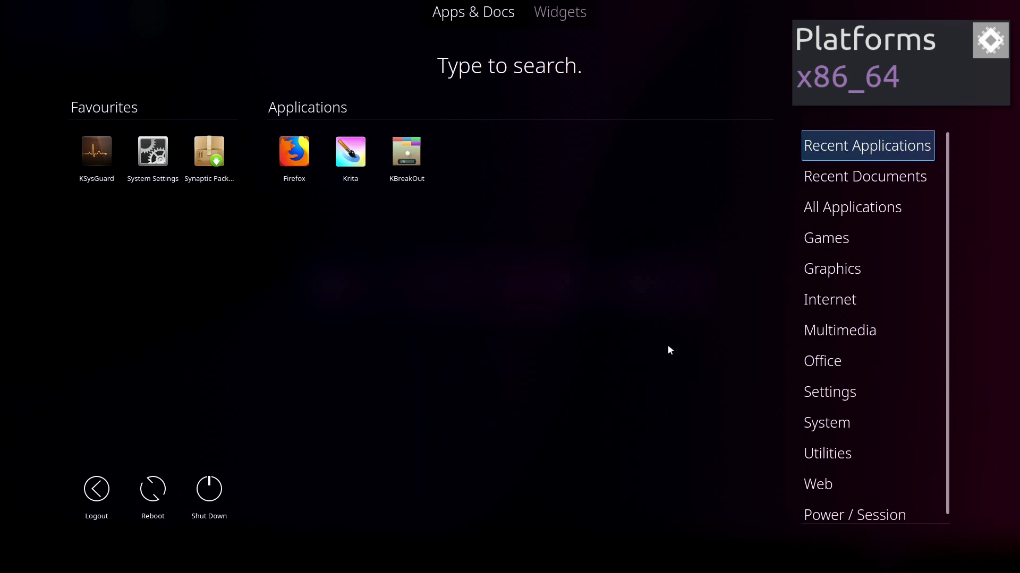
{"action": "left_click", "coordinate": [834, 329]}
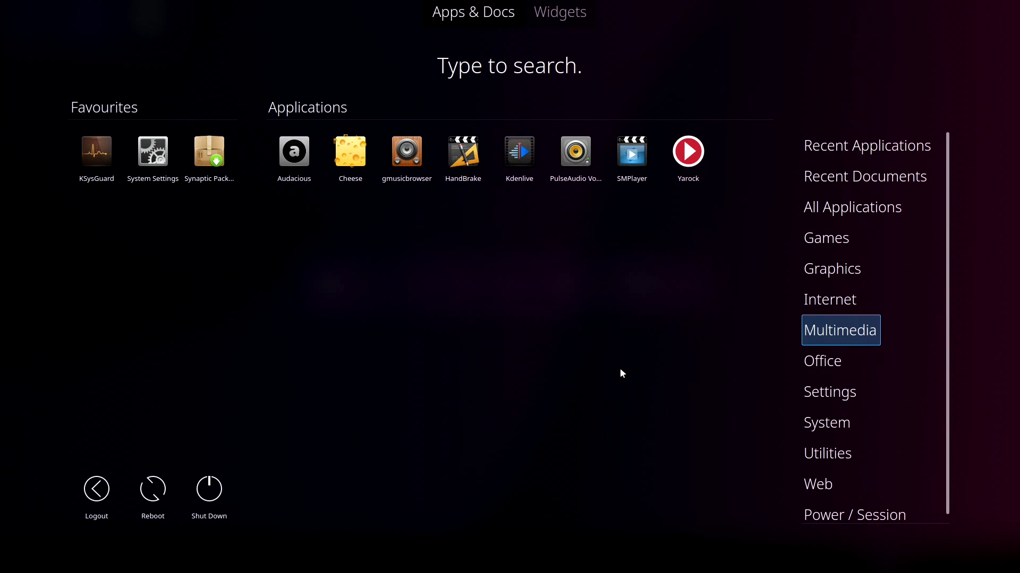
{"action": "left_click", "coordinate": [463, 154]}
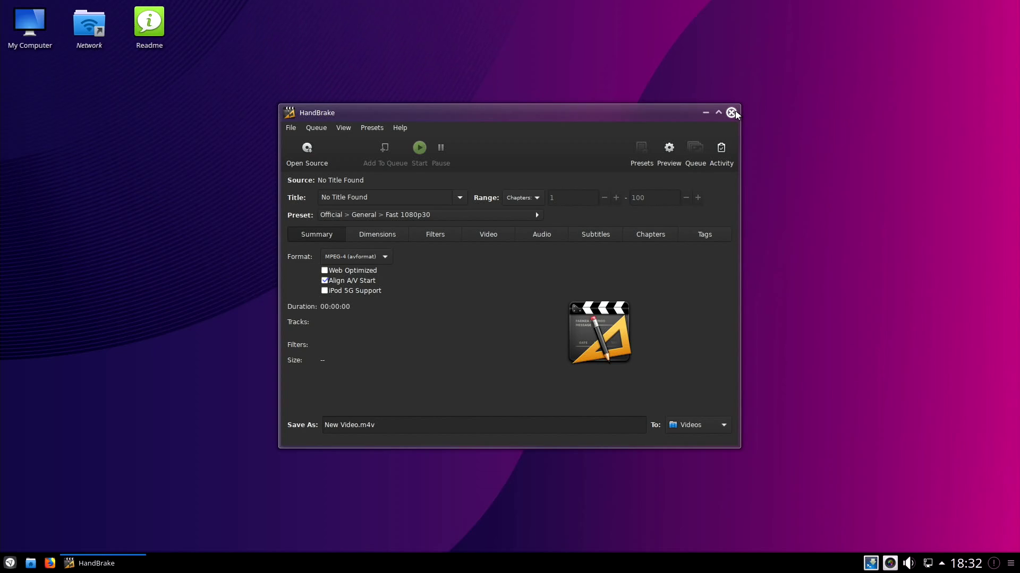
{"action": "left_click", "coordinate": [731, 113]}
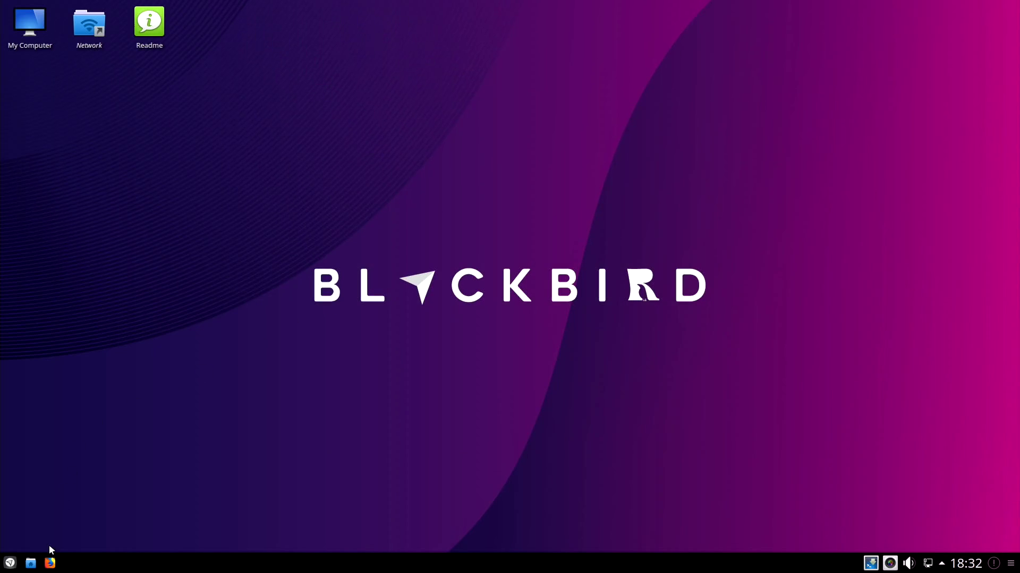
Open LibreOffice Writer from the launcher's Office category, view the blank document and close it.
{"action": "left_click", "coordinate": [10, 562]}
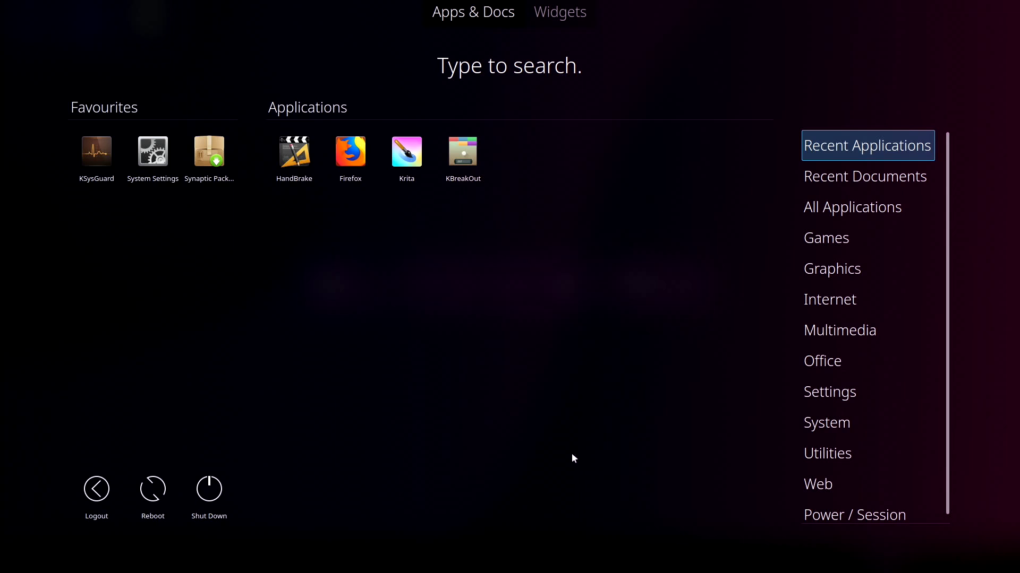
{"action": "left_click", "coordinate": [813, 362]}
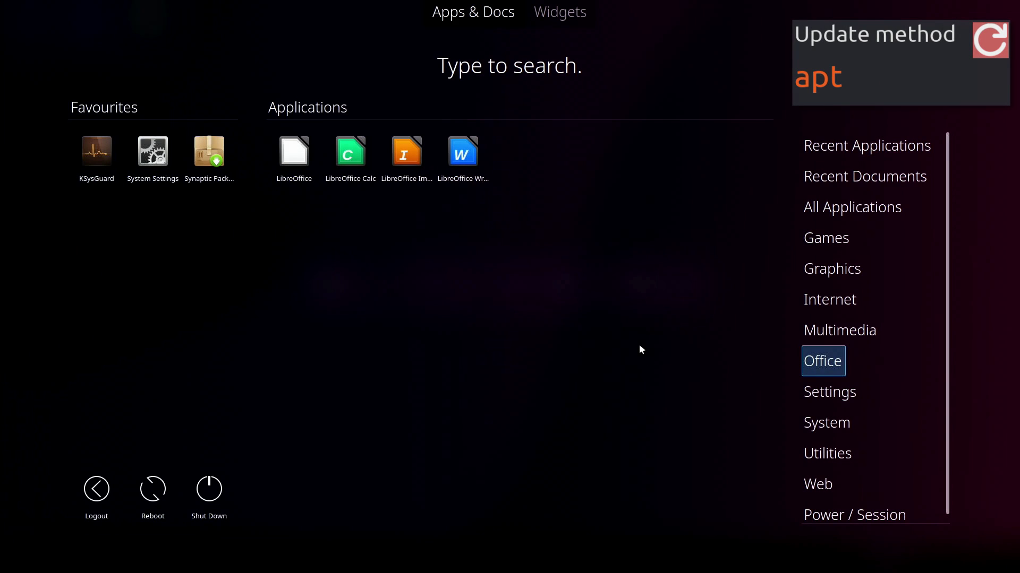
{"action": "left_click", "coordinate": [470, 163]}
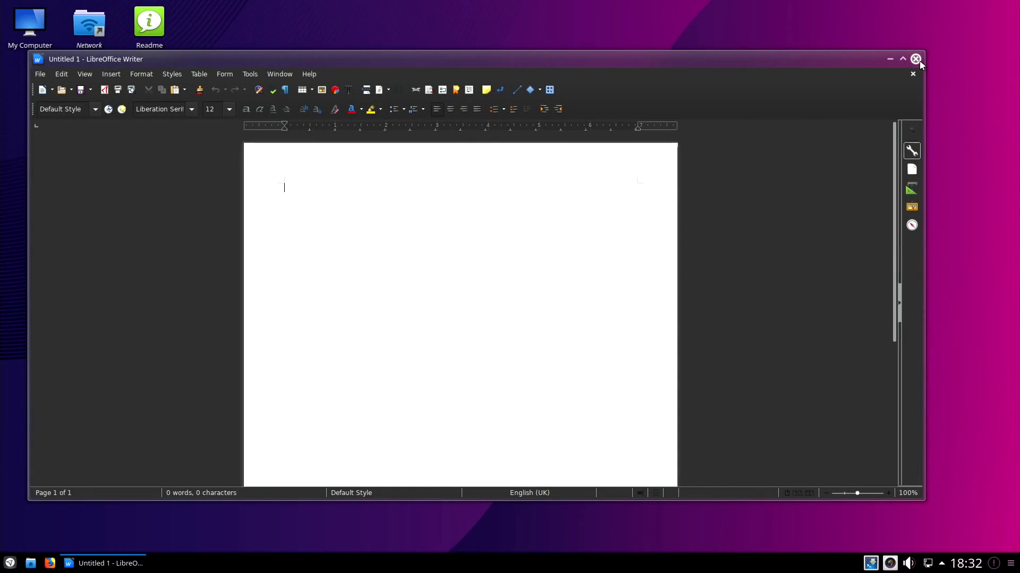
{"action": "left_click", "coordinate": [915, 59]}
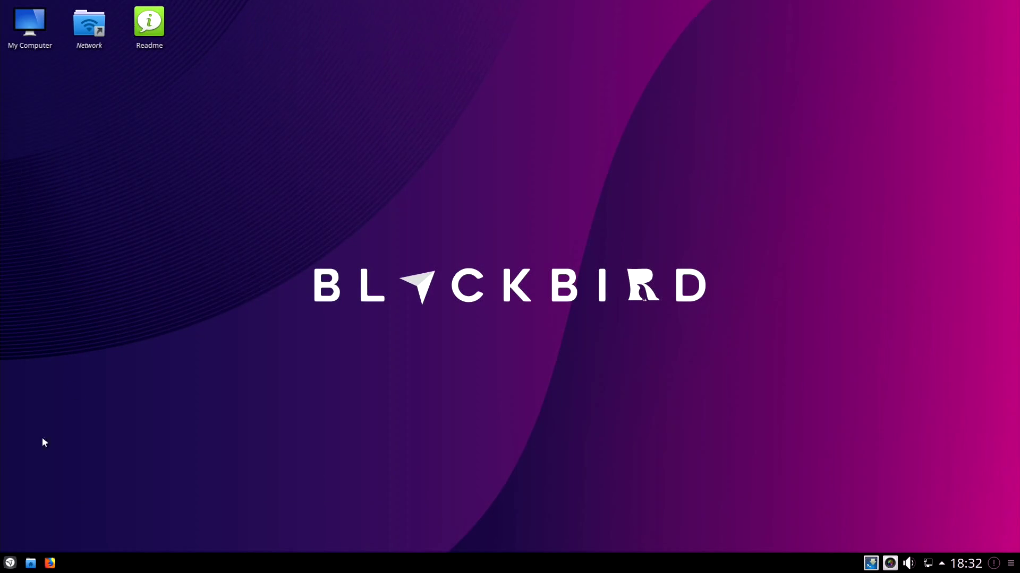
Launch Grub Customizer from the launcher's Settings category, authorise it with the account password, look at its boot entry list and close it.
{"action": "left_click", "coordinate": [6, 560]}
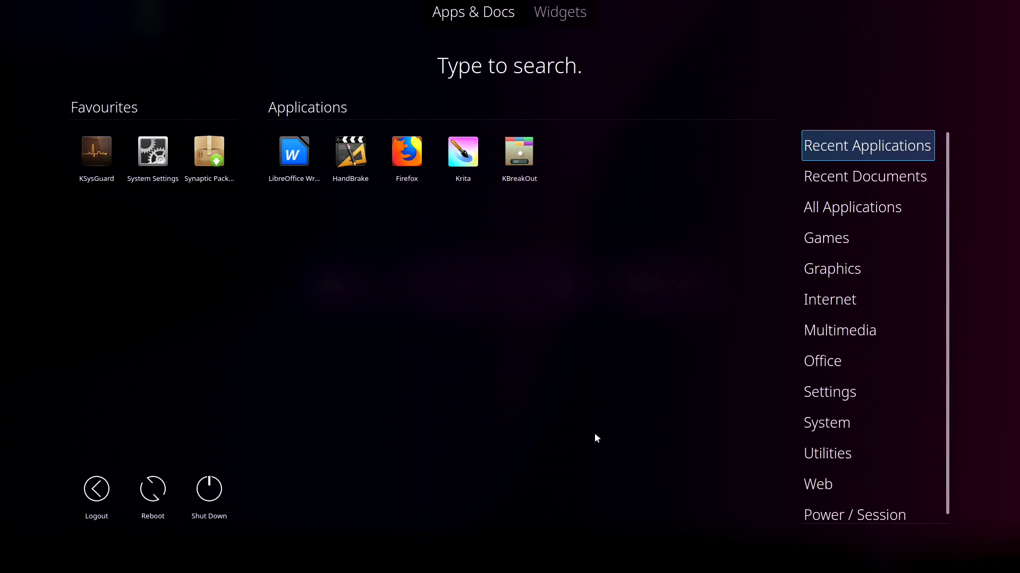
{"action": "left_click", "coordinate": [821, 393]}
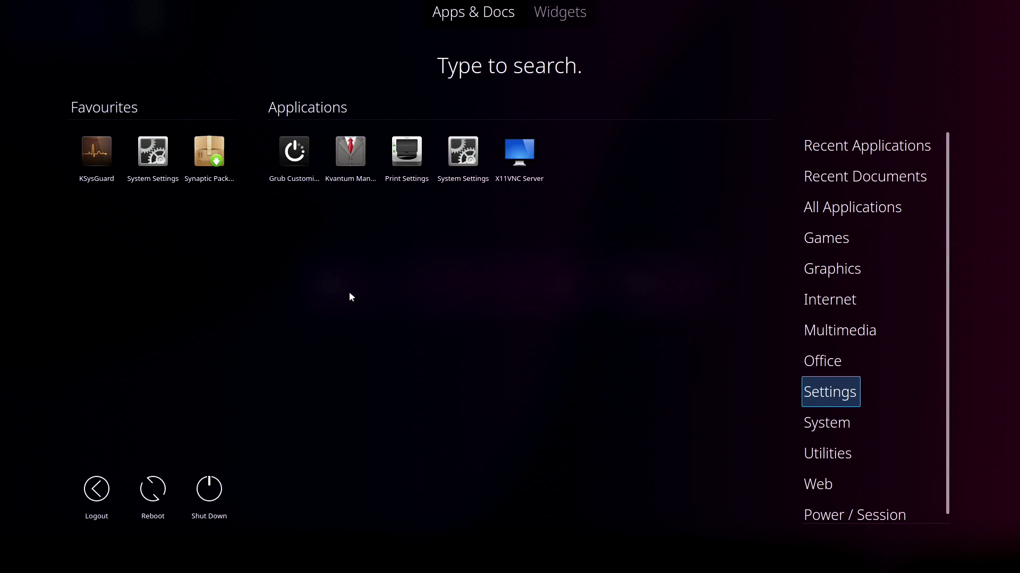
{"action": "left_click", "coordinate": [297, 167]}
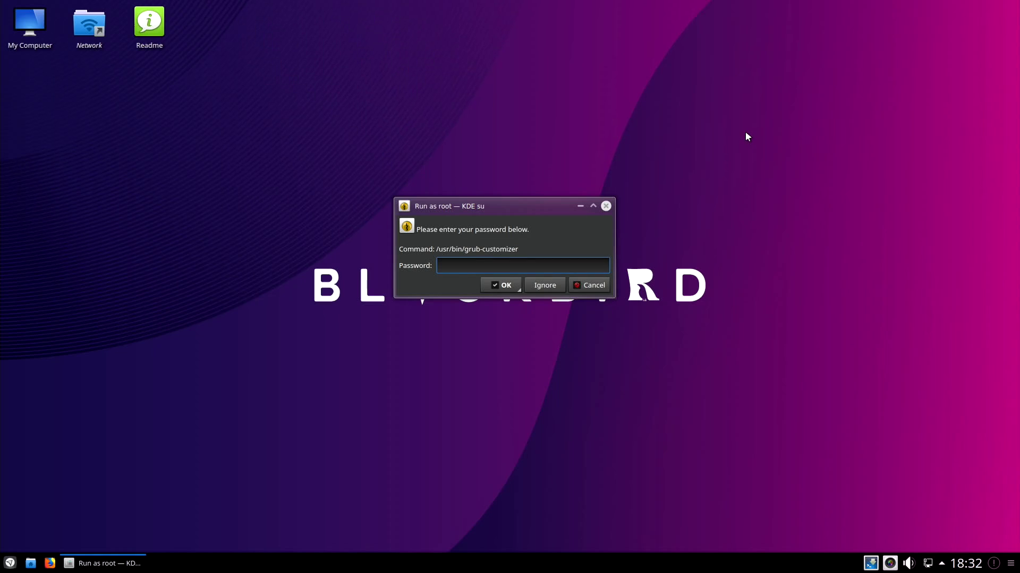
{"action": "type", "text": "********"}
{"action": "key", "text": "Return"}
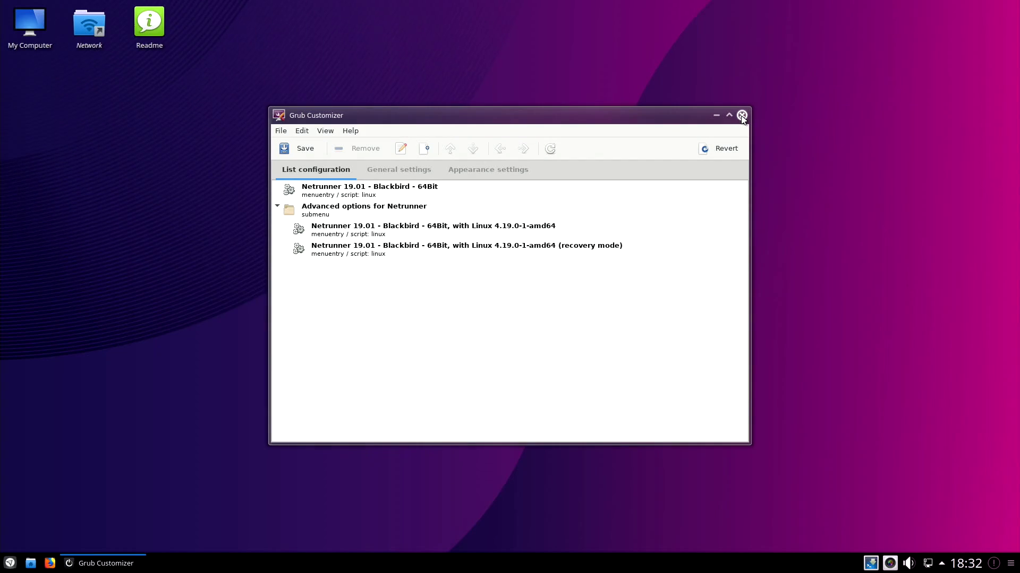
{"action": "left_click", "coordinate": [742, 116]}
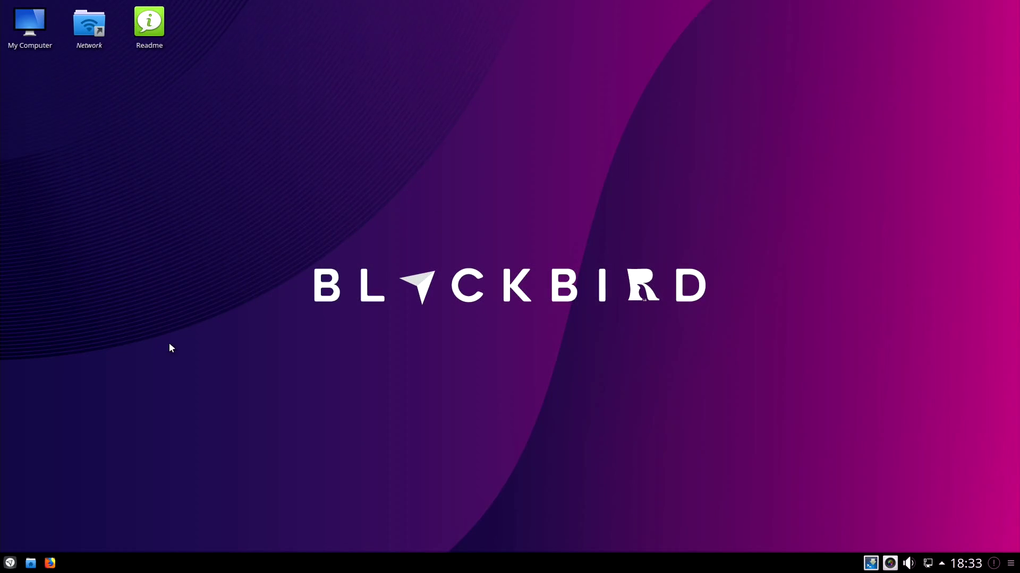
Open Discover from the launcher's System category, view its Featured software page and close it.
{"action": "left_click", "coordinate": [10, 563]}
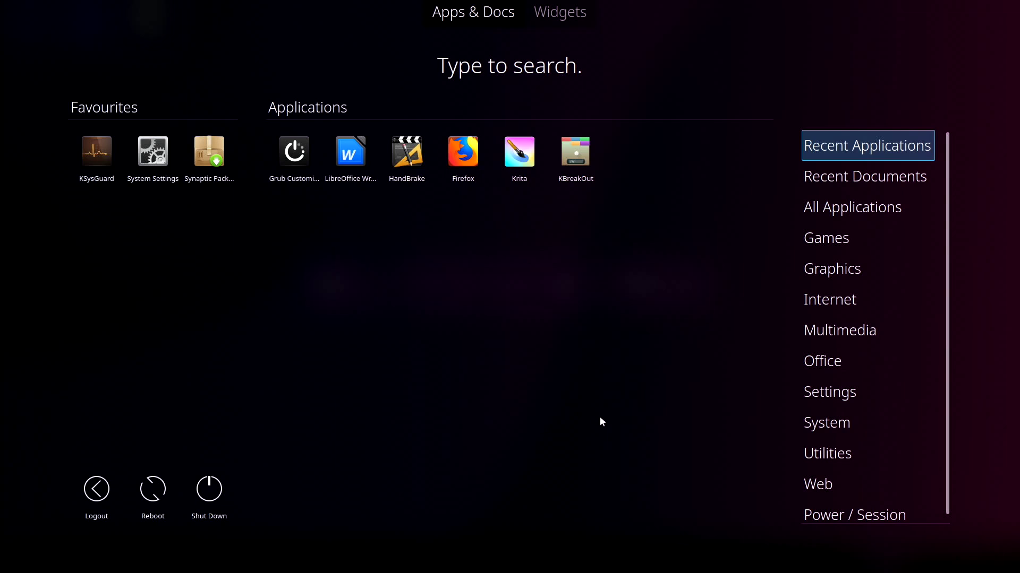
{"action": "left_click", "coordinate": [816, 424]}
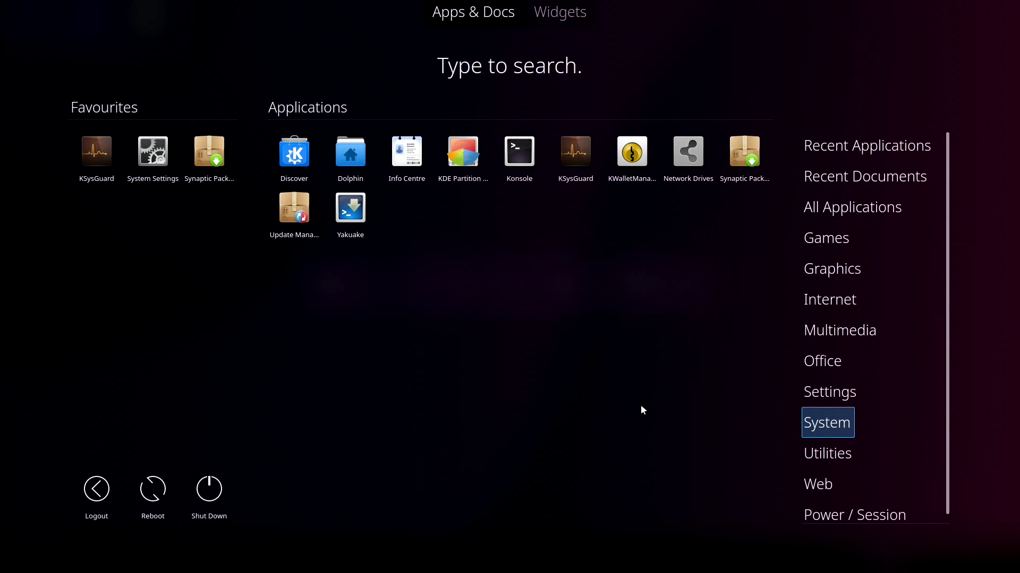
{"action": "left_click", "coordinate": [295, 160]}
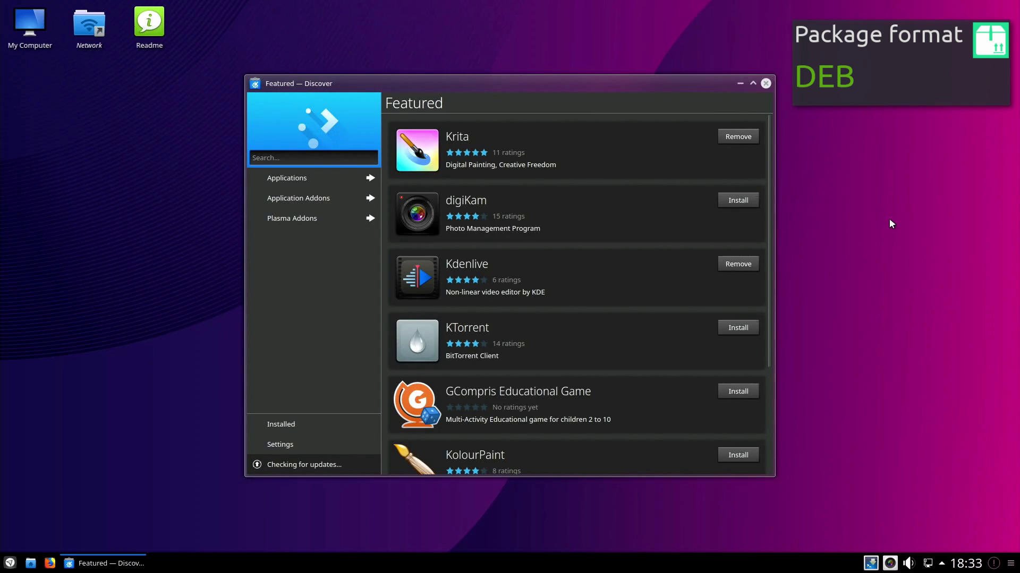
{"action": "left_click", "coordinate": [765, 84]}
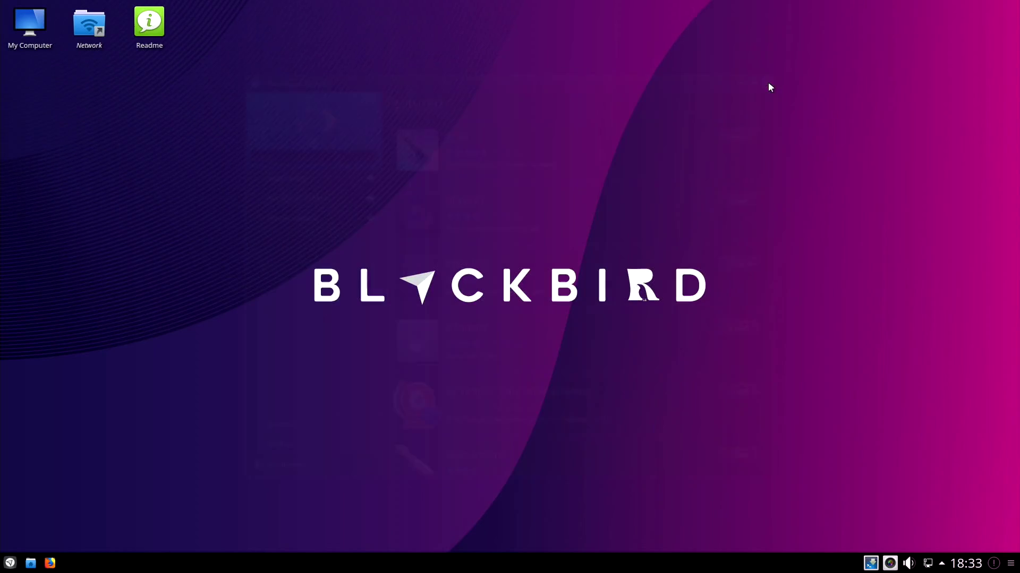
Launch KCalc from the launcher's Utilities category, look at the calculator window and close it.
{"action": "left_click", "coordinate": [7, 564]}
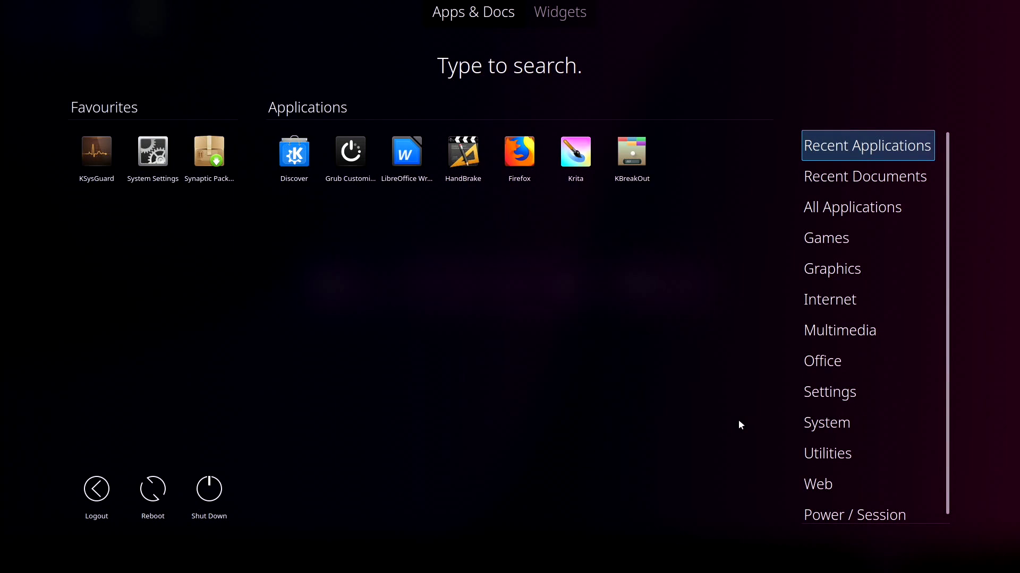
{"action": "left_click", "coordinate": [818, 453]}
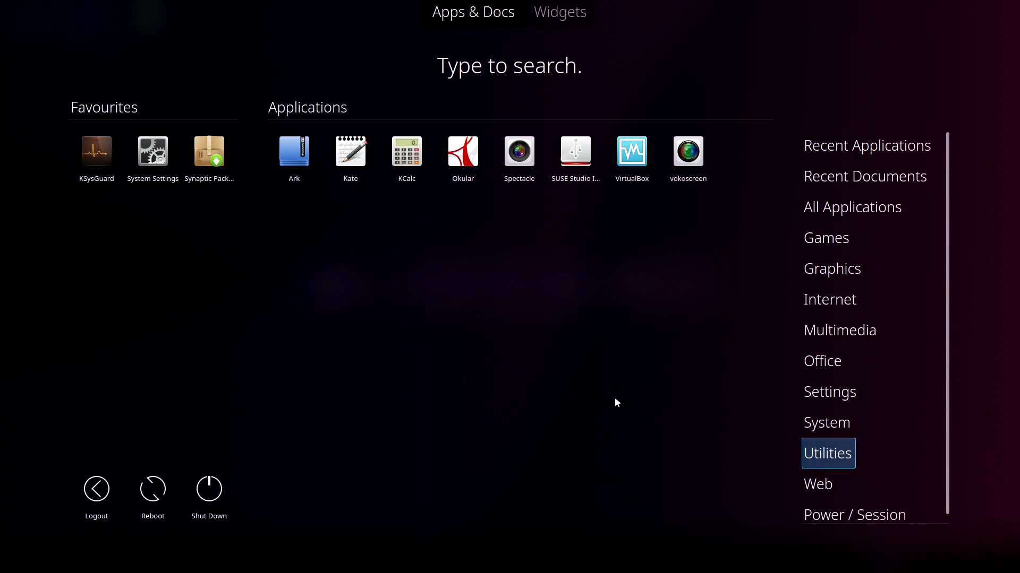
{"action": "left_click", "coordinate": [394, 160]}
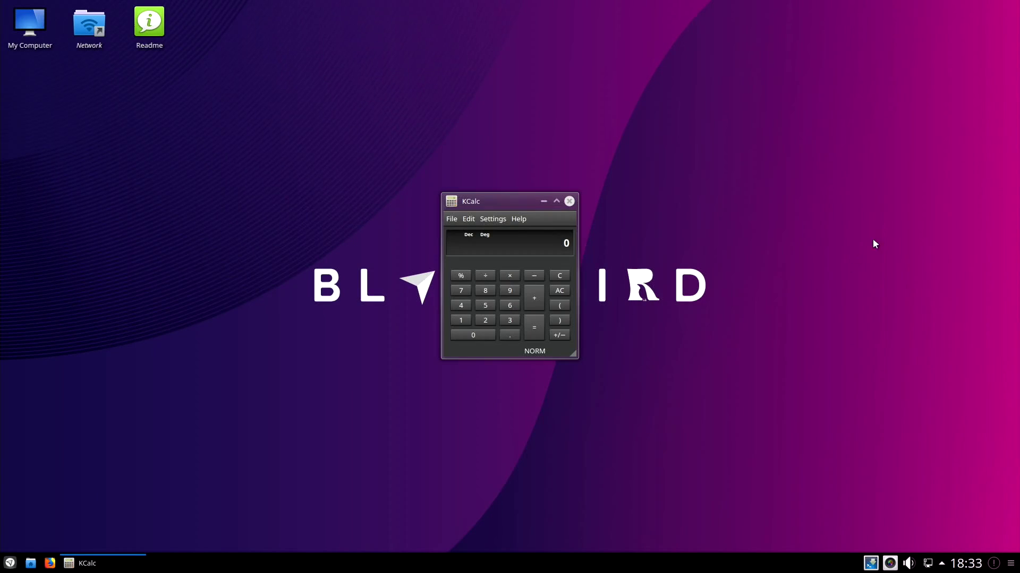
{"action": "left_click", "coordinate": [569, 201]}
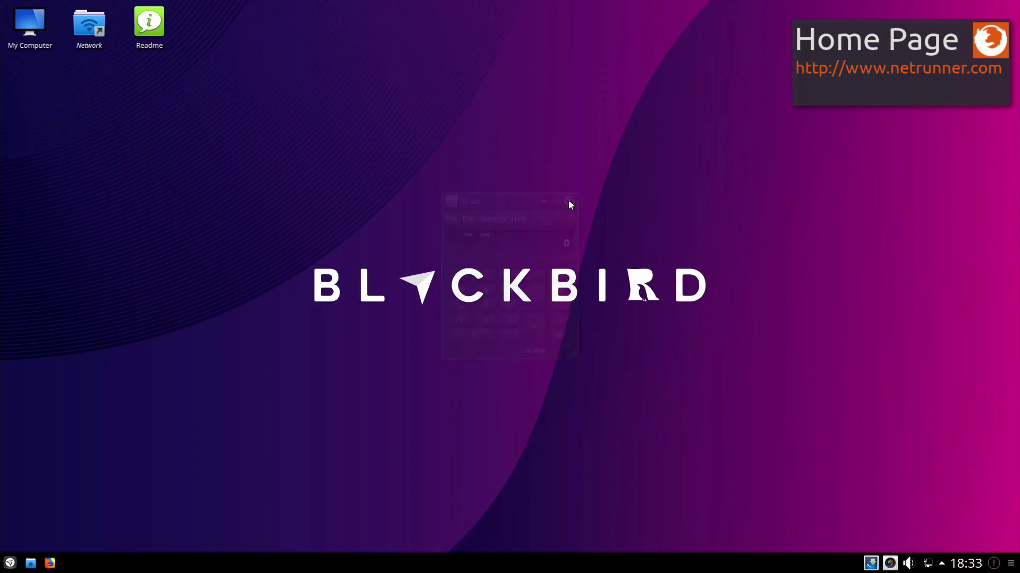
Launch Telegram from the launcher's Web category.
{"action": "left_click", "coordinate": [11, 562]}
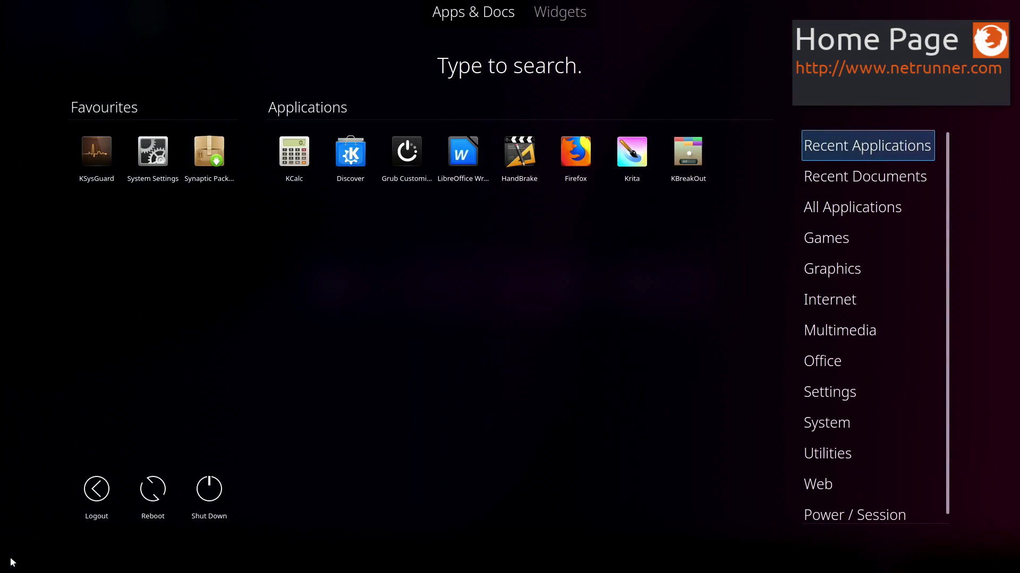
{"action": "left_click", "coordinate": [828, 485]}
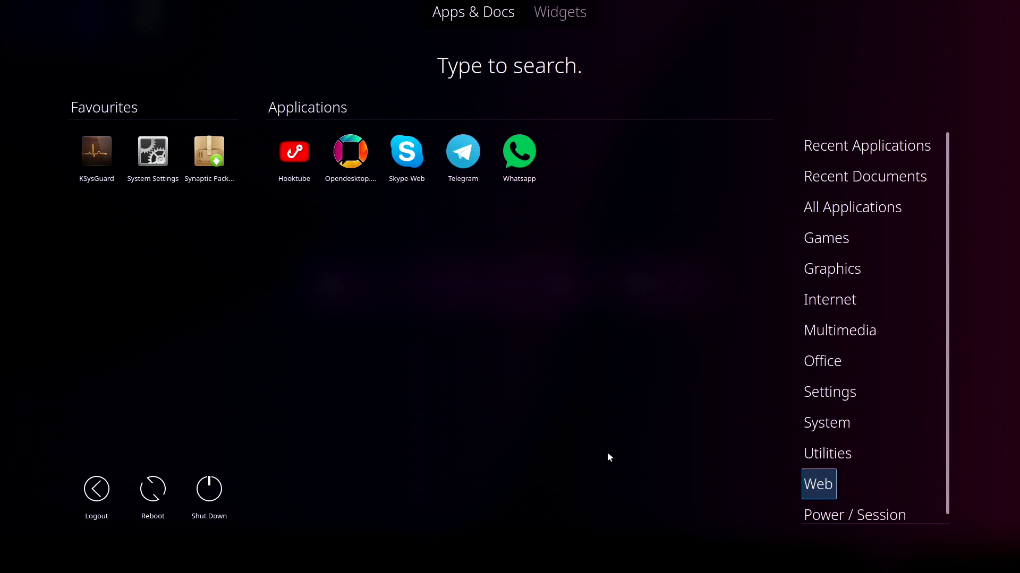
{"action": "left_click", "coordinate": [461, 162]}
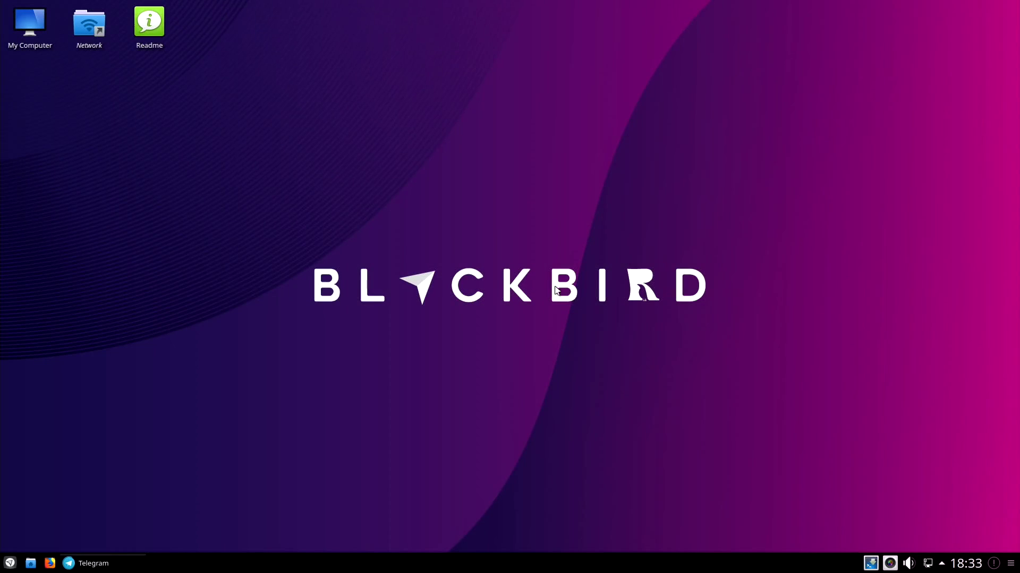